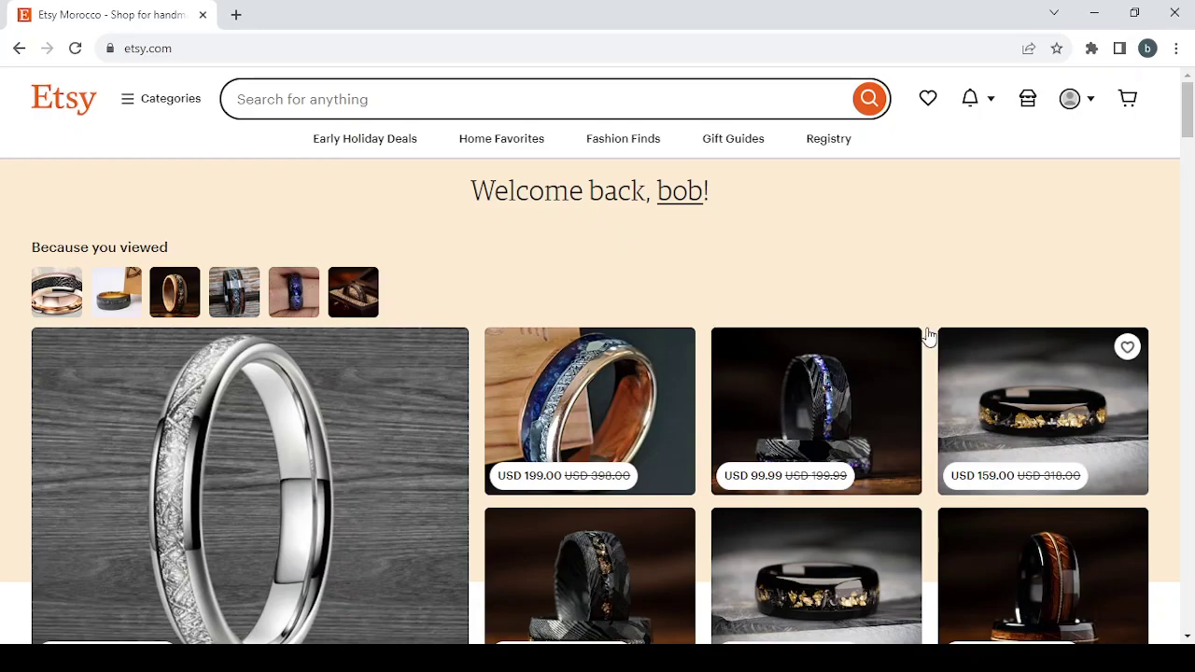
Browse the home page's ring recommendations and the sponsored items by Etsy sellers.
scroll(1193, 322, "down", 3)
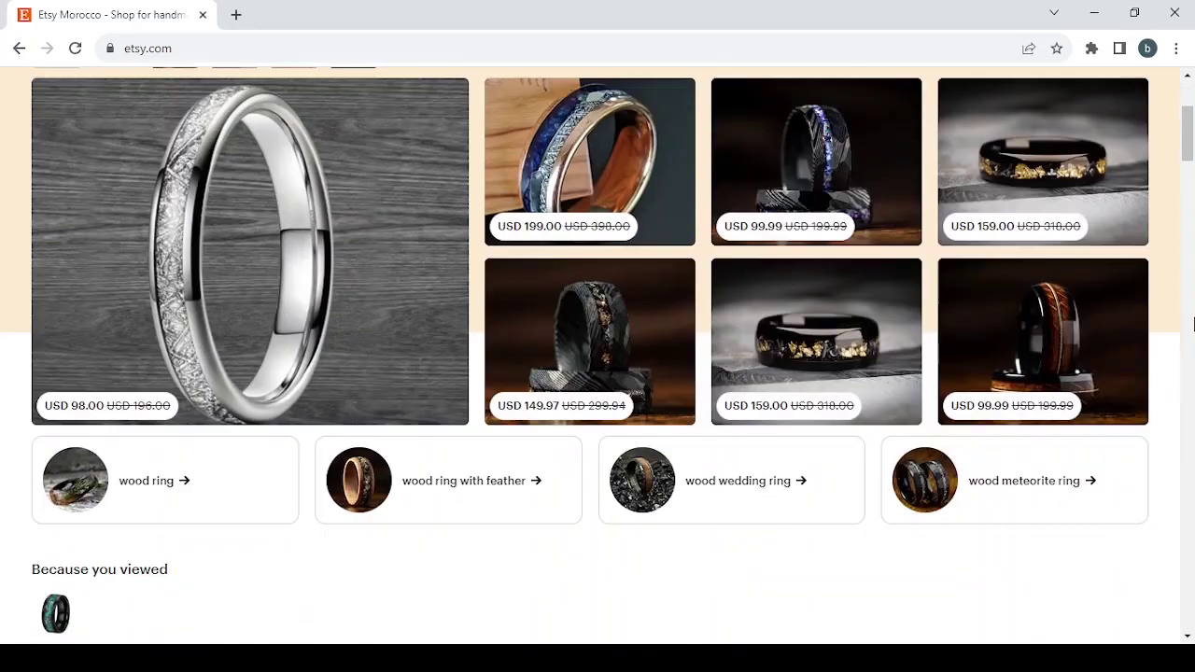
scroll(1194, 323, "down", 1)
scroll(1193, 323, "up", 2)
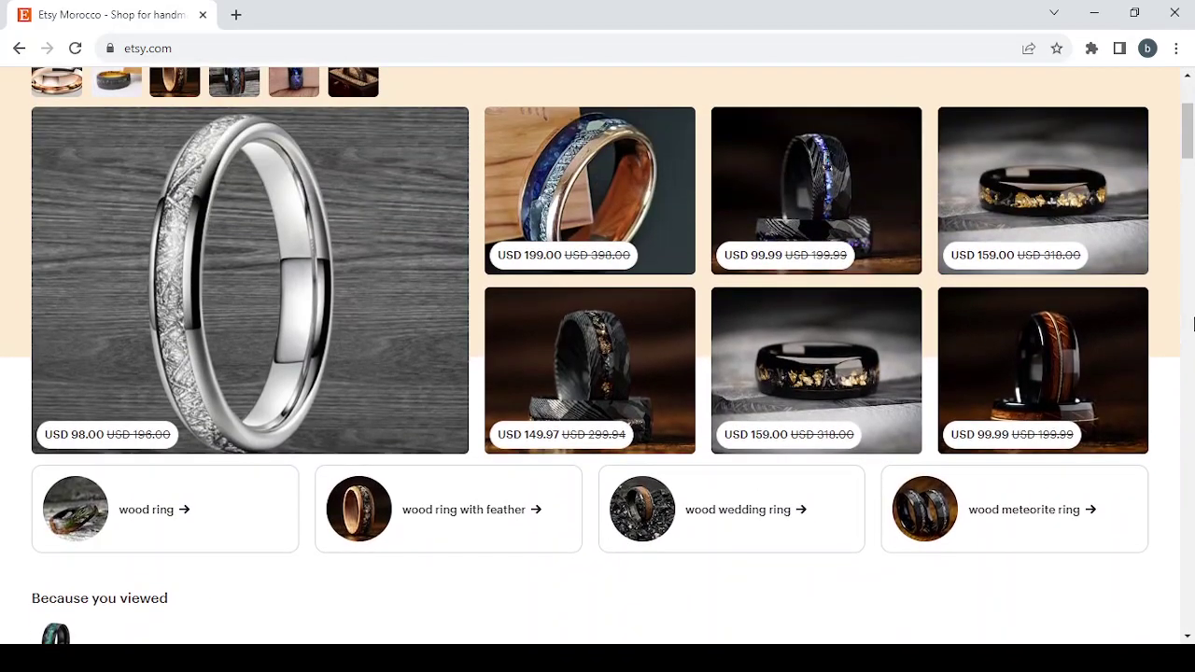
scroll(1194, 322, "down", 1)
scroll(1194, 323, "down", 2)
scroll(1193, 322, "down", 3)
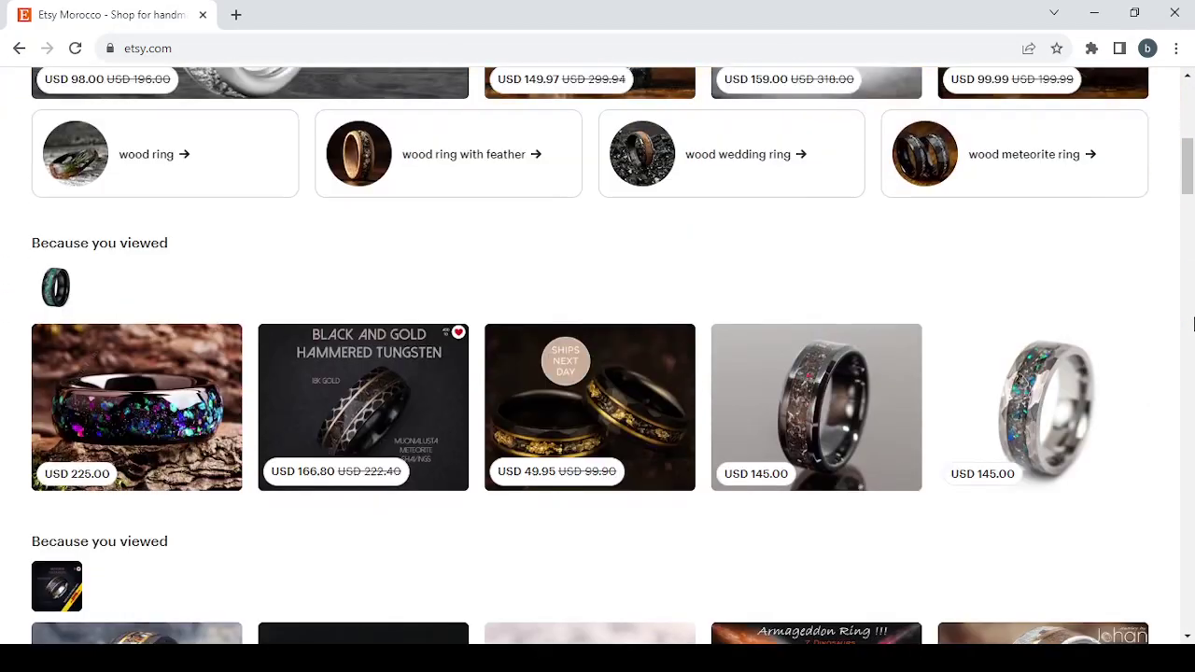
scroll(1193, 322, "up", 8)
scroll(1193, 322, "down", 1)
scroll(1193, 322, "down", 4)
scroll(1193, 322, "down", 3)
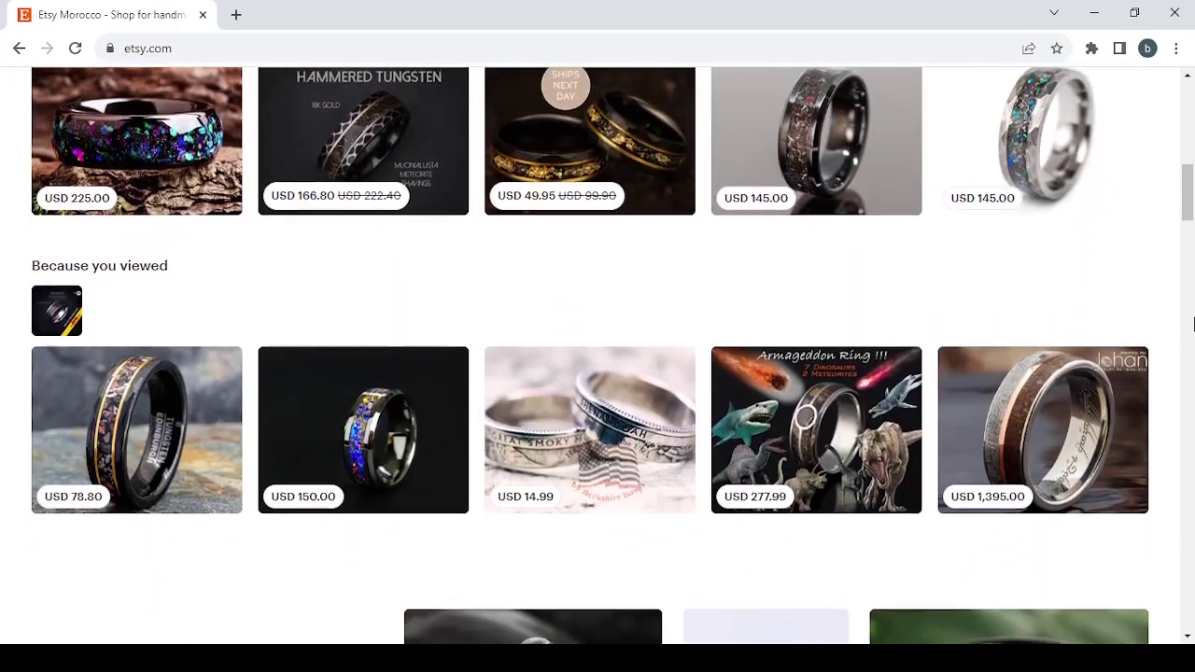
scroll(1193, 322, "down", 3)
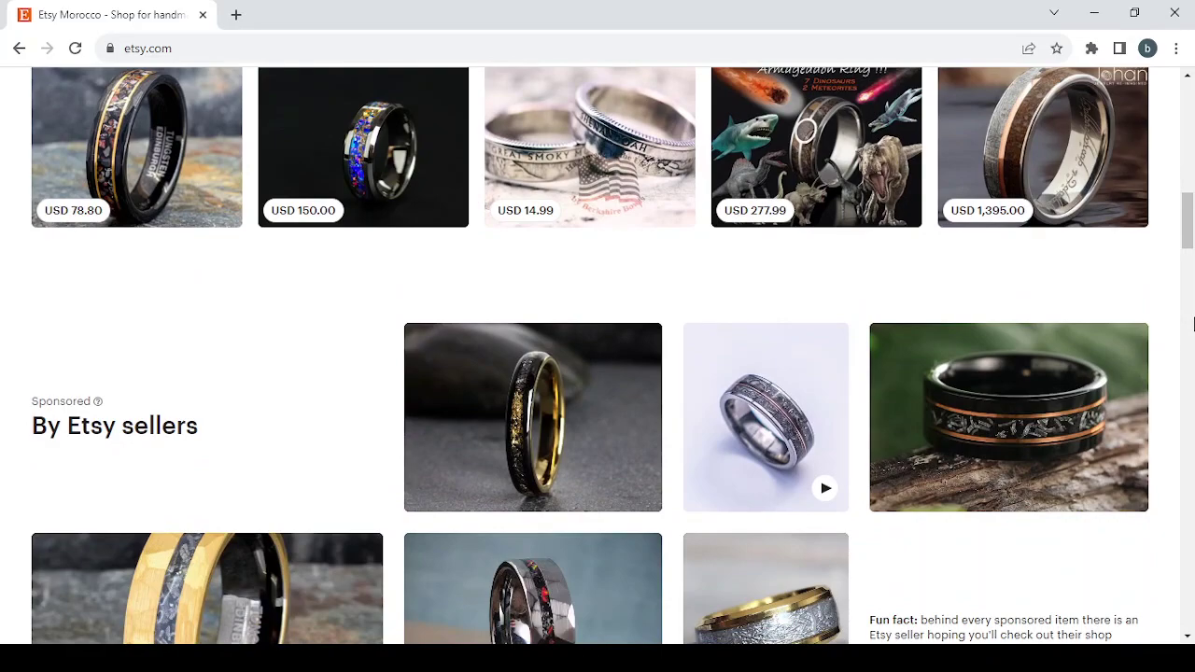
scroll(1194, 322, "down", 5)
scroll(1194, 317, "up", 2)
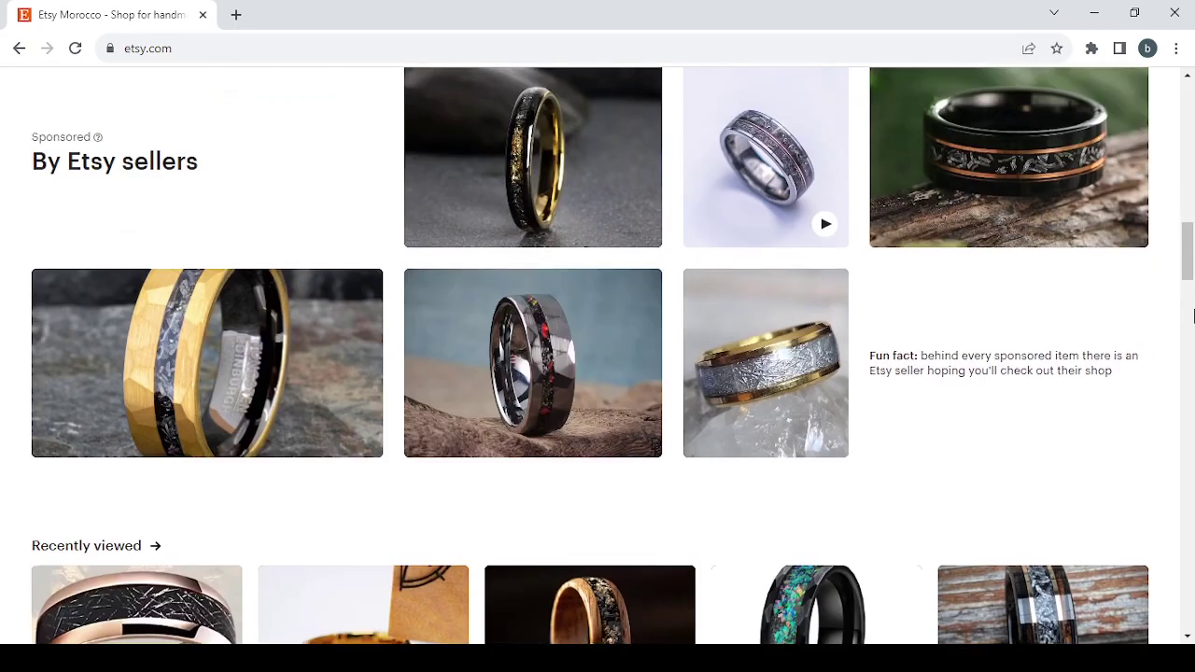
scroll(1194, 318, "up", 1)
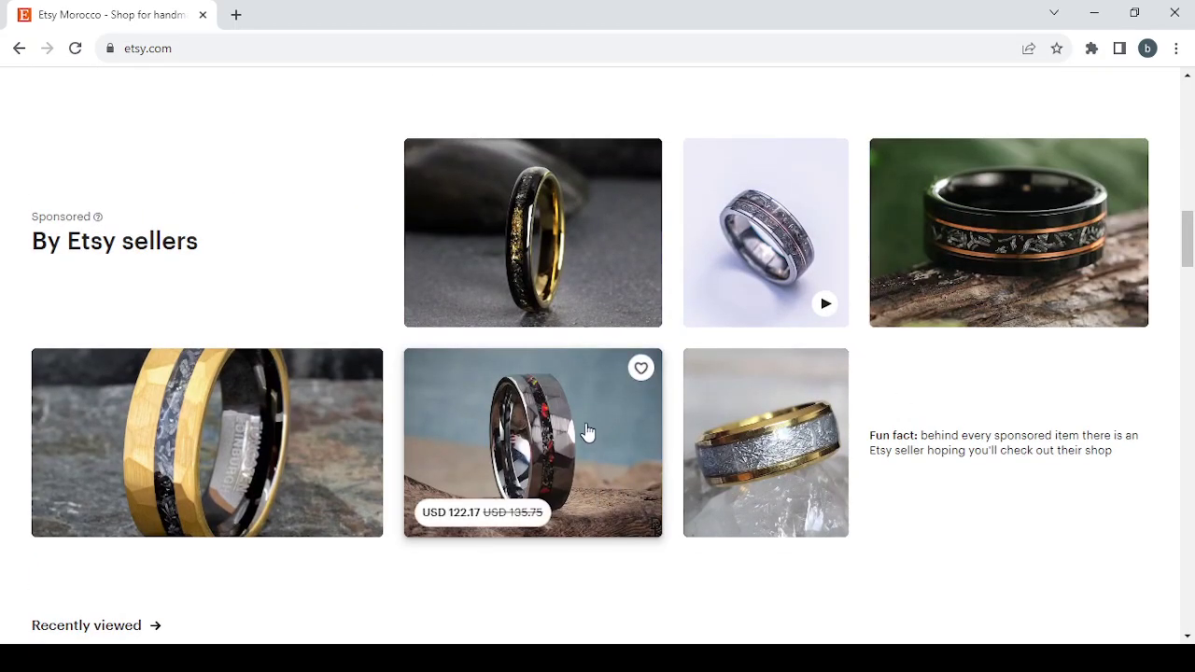
Open the sponsored Hammered Tungsten Carbide Channel Ring listing with red opal inlay and view its first four photos.
left_click(587, 431)
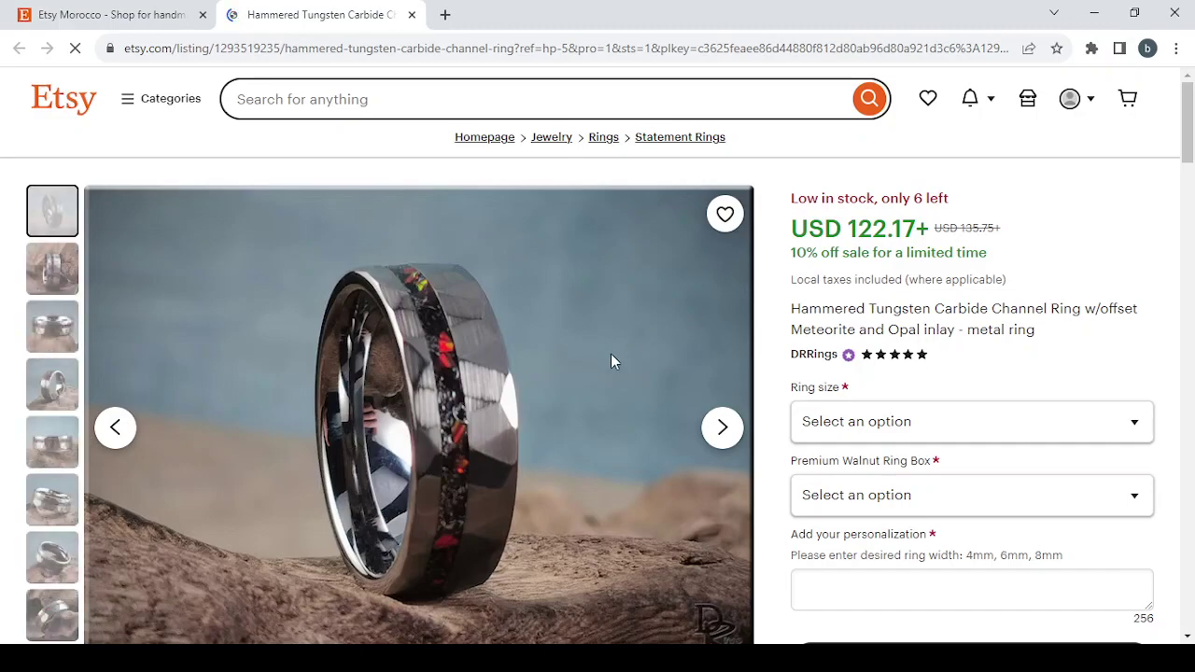
scroll(567, 382, "down", 1)
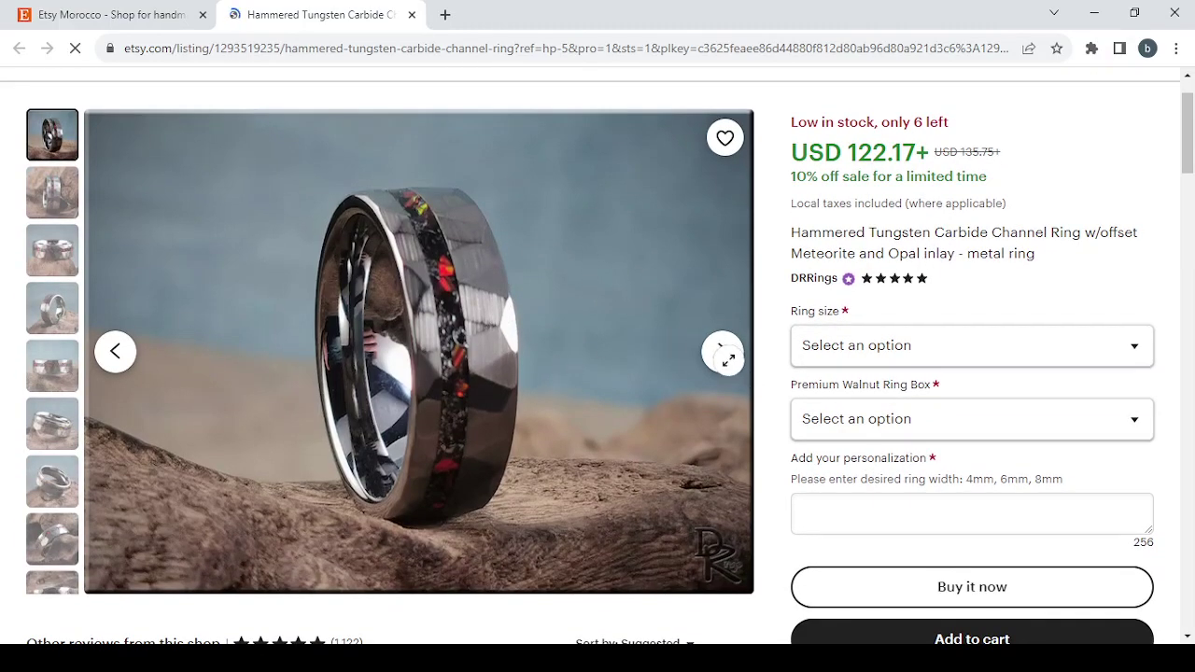
left_click(723, 356)
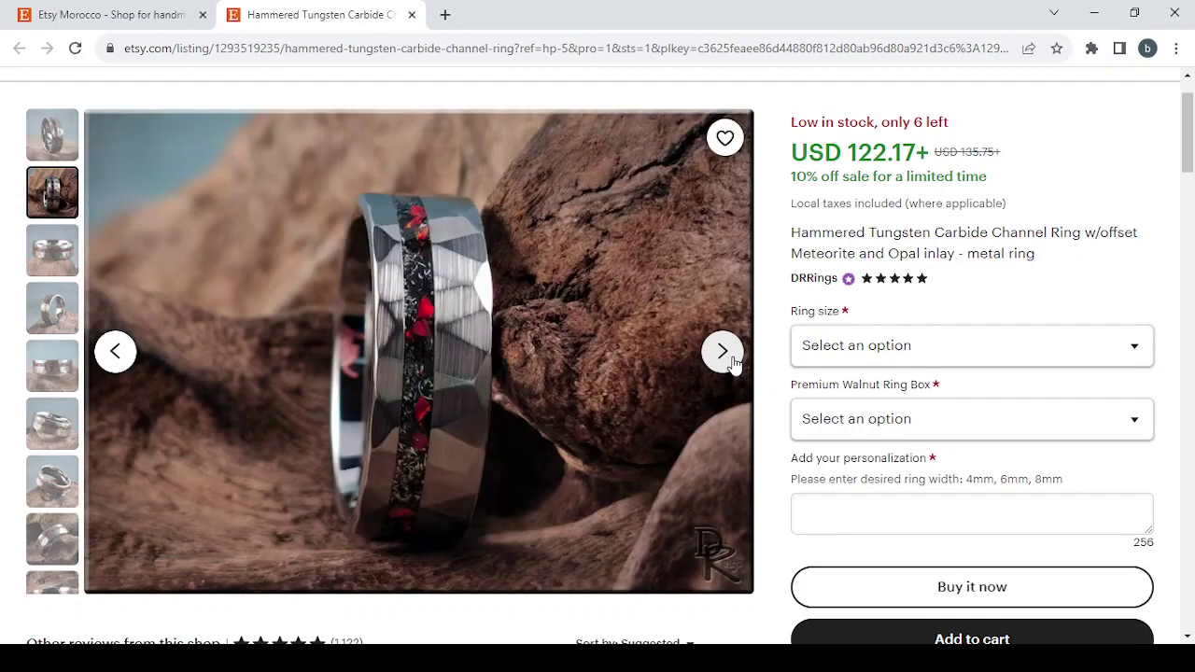
left_click(723, 352)
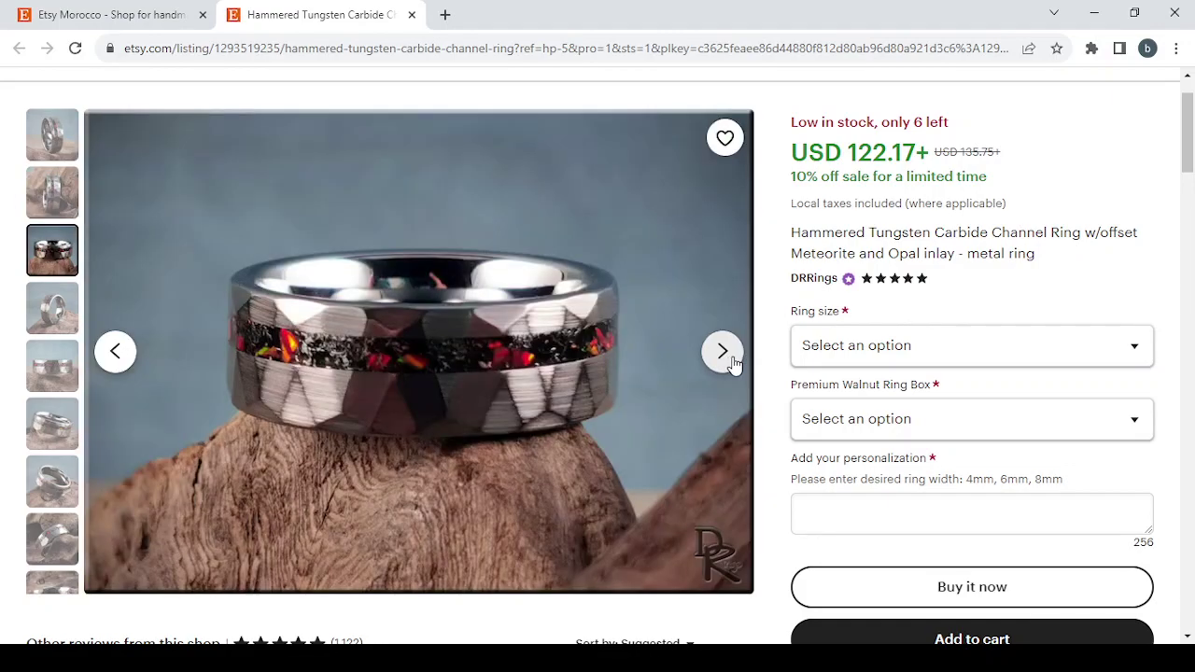
left_click(733, 362)
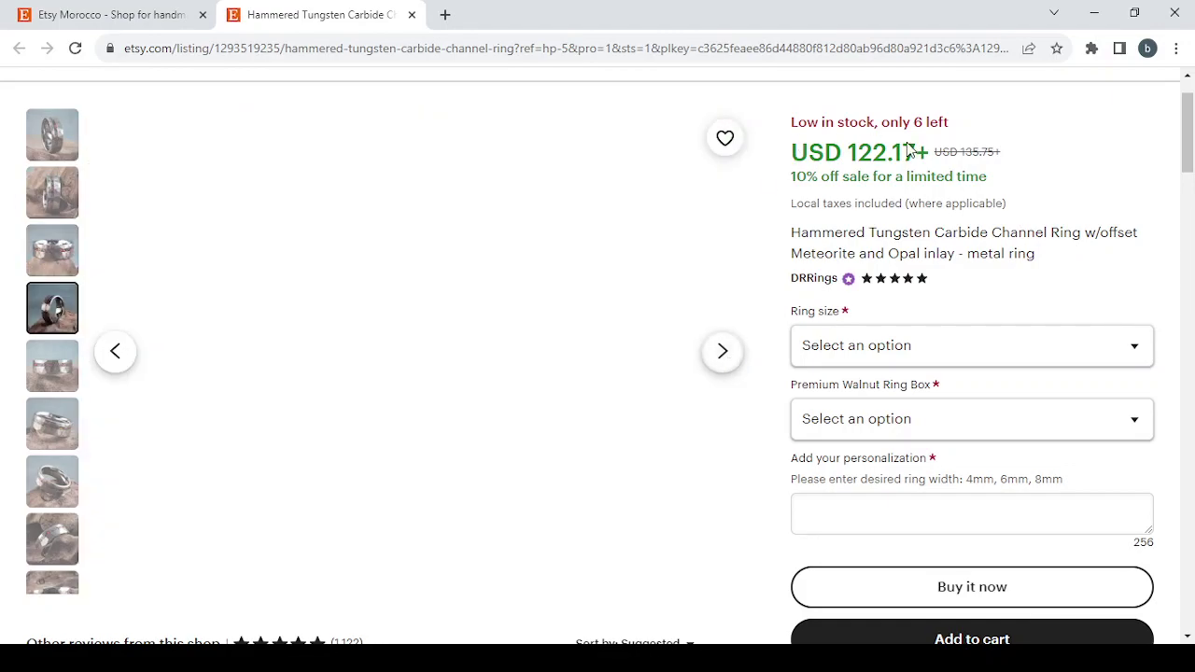
Examine the ring listing's purchase options, reviews, item details, shipping policies and seller information, and close the listing.
scroll(1056, 232, "down", 2)
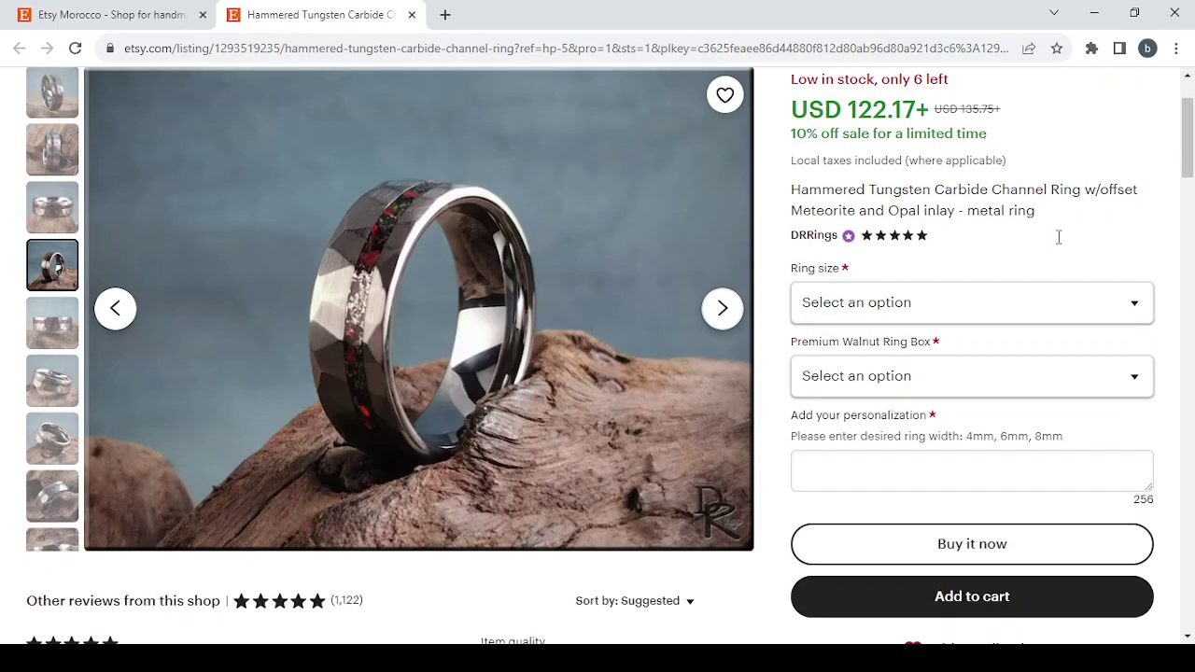
scroll(1043, 308, "down", 4)
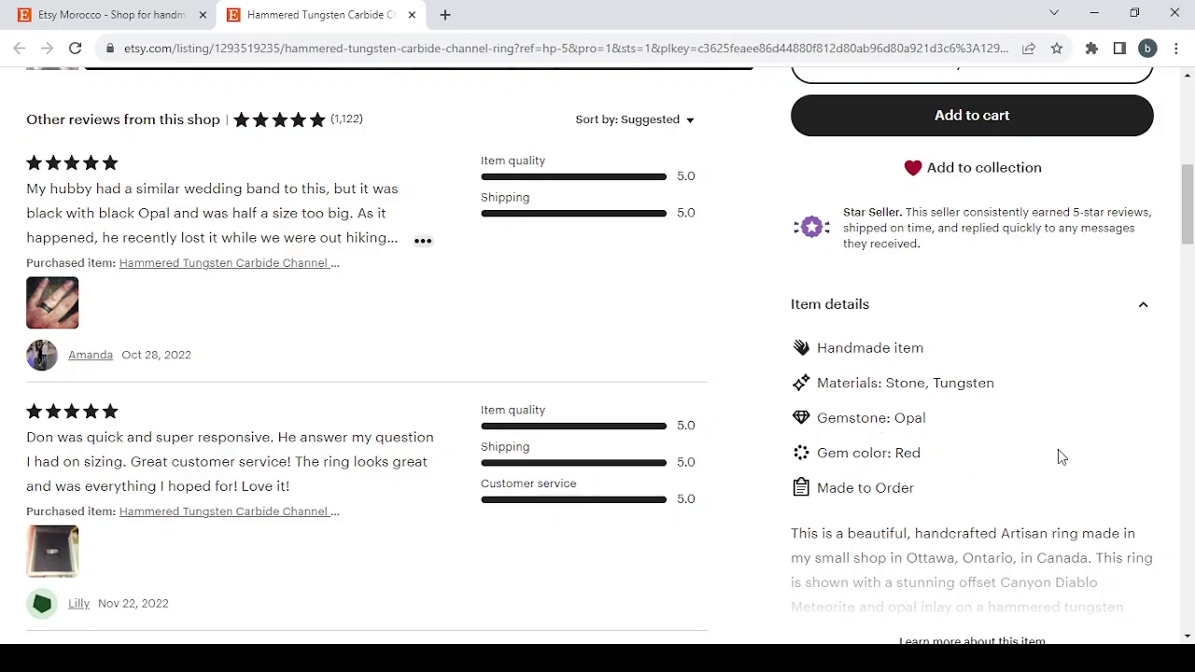
scroll(1056, 454, "down", 3)
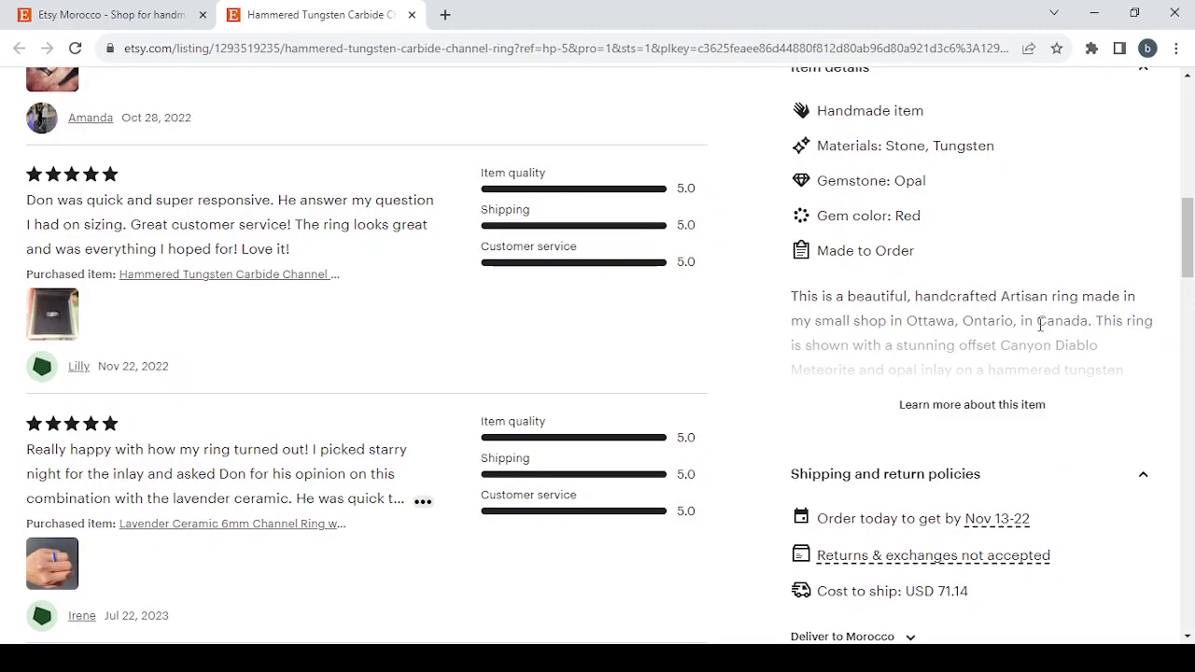
scroll(1040, 324, "down", 2)
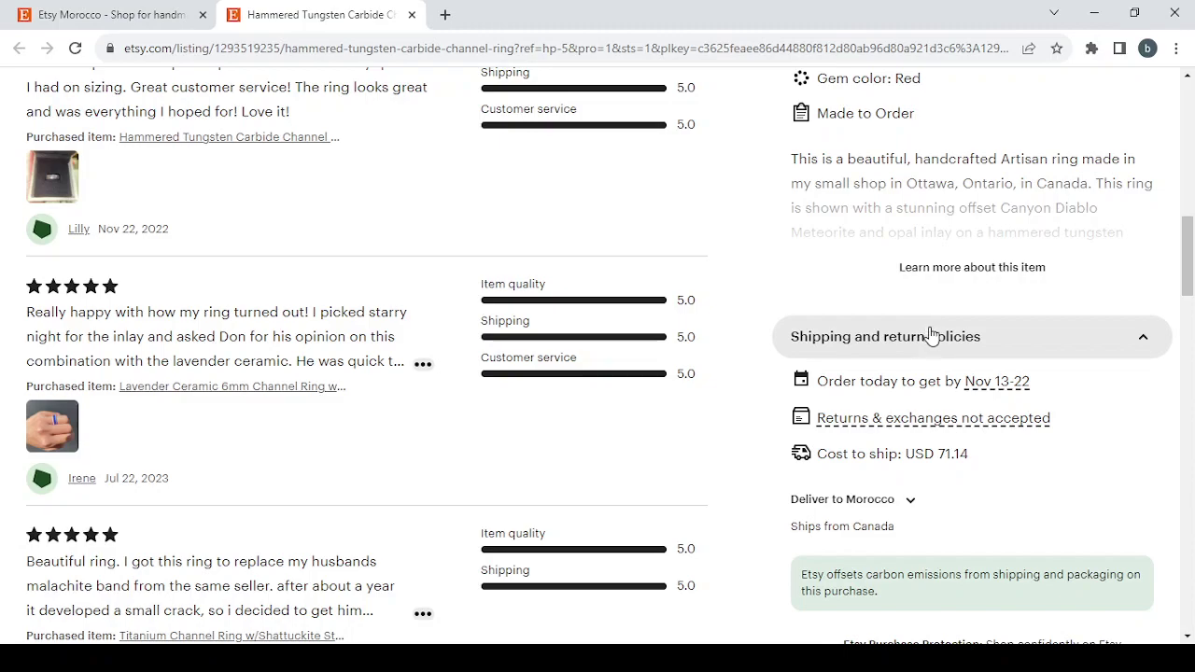
mouse_move(1003, 406)
scroll(1005, 408, "down", 1)
scroll(1005, 408, "down", 3)
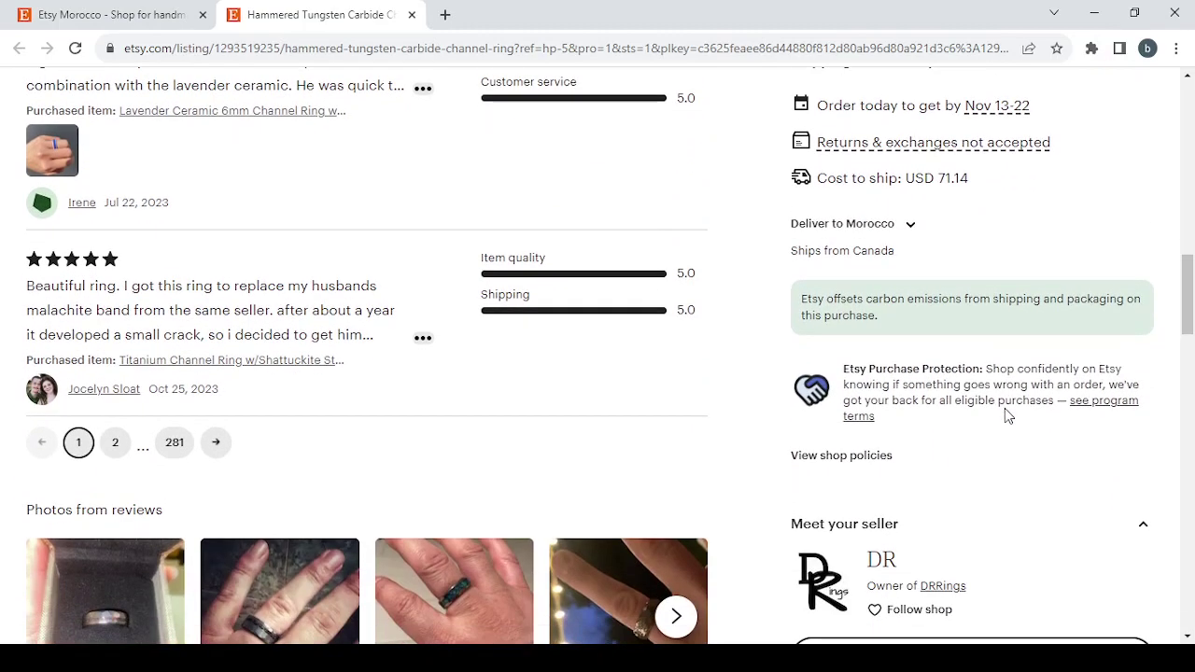
scroll(1005, 408, "up", 1)
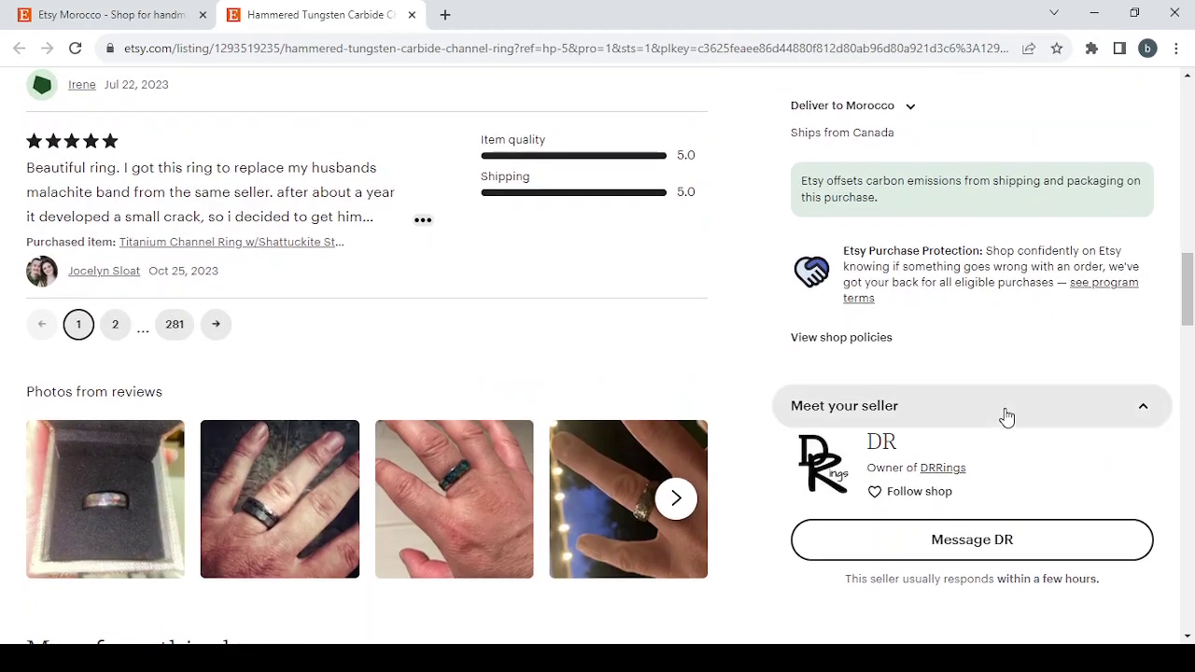
scroll(1006, 411, "up", 10)
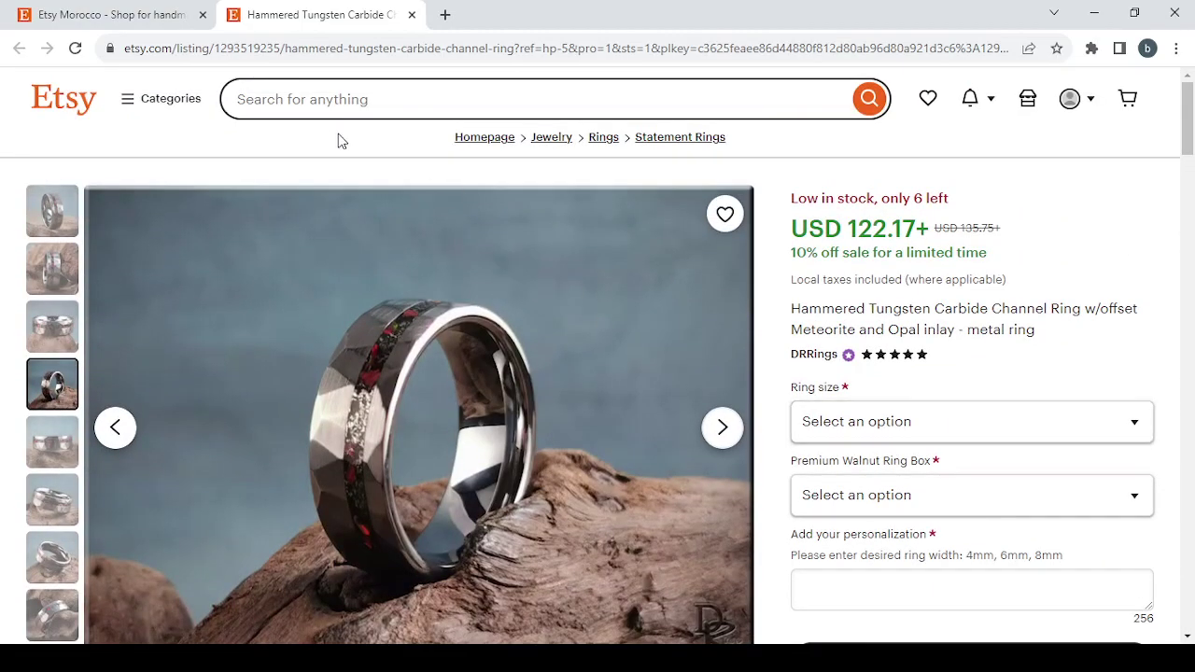
left_click(414, 15)
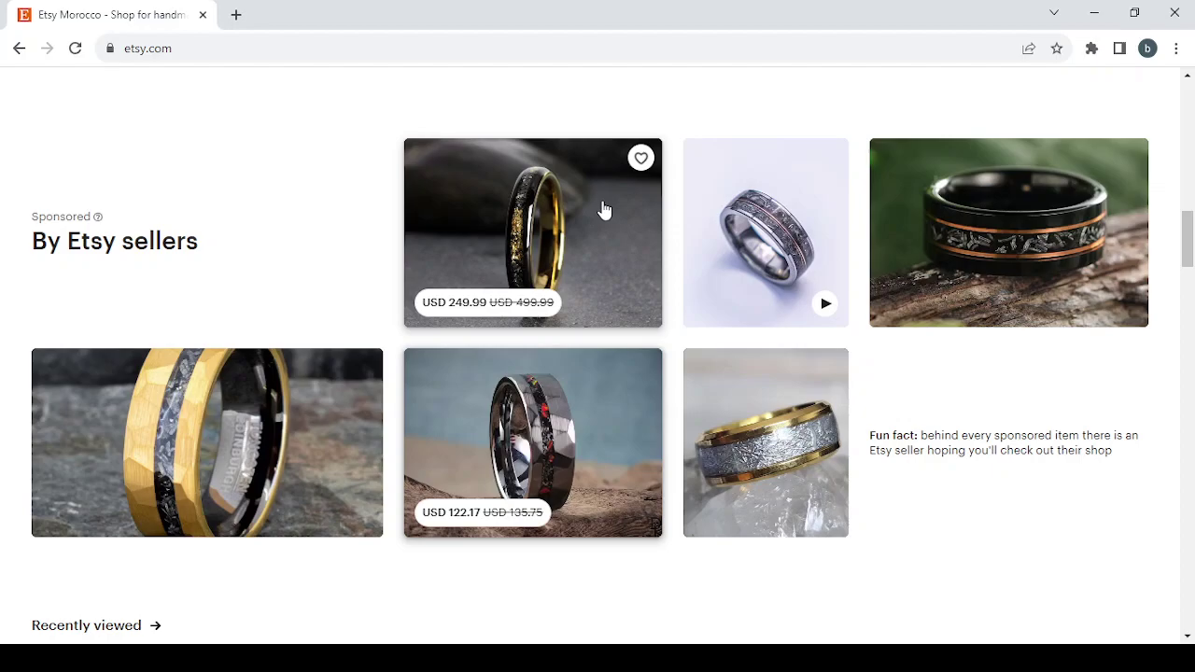
Open the seller's shop setup and go back to its Shop preferences stage.
scroll(604, 210, "up", 15)
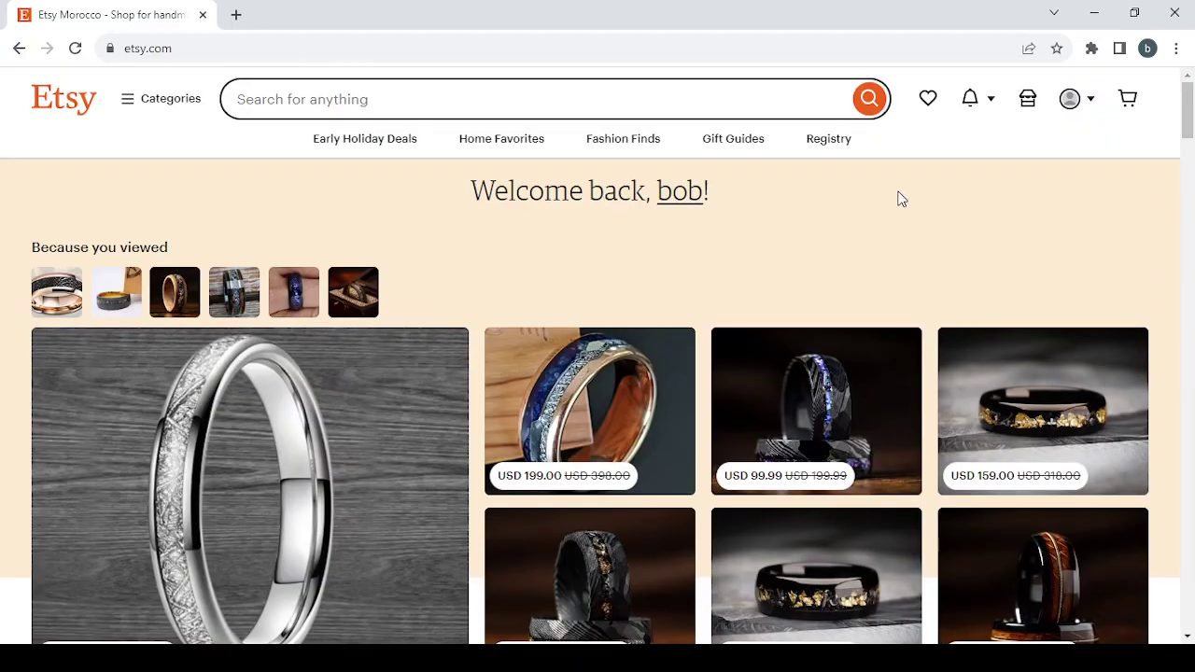
left_click(1027, 111)
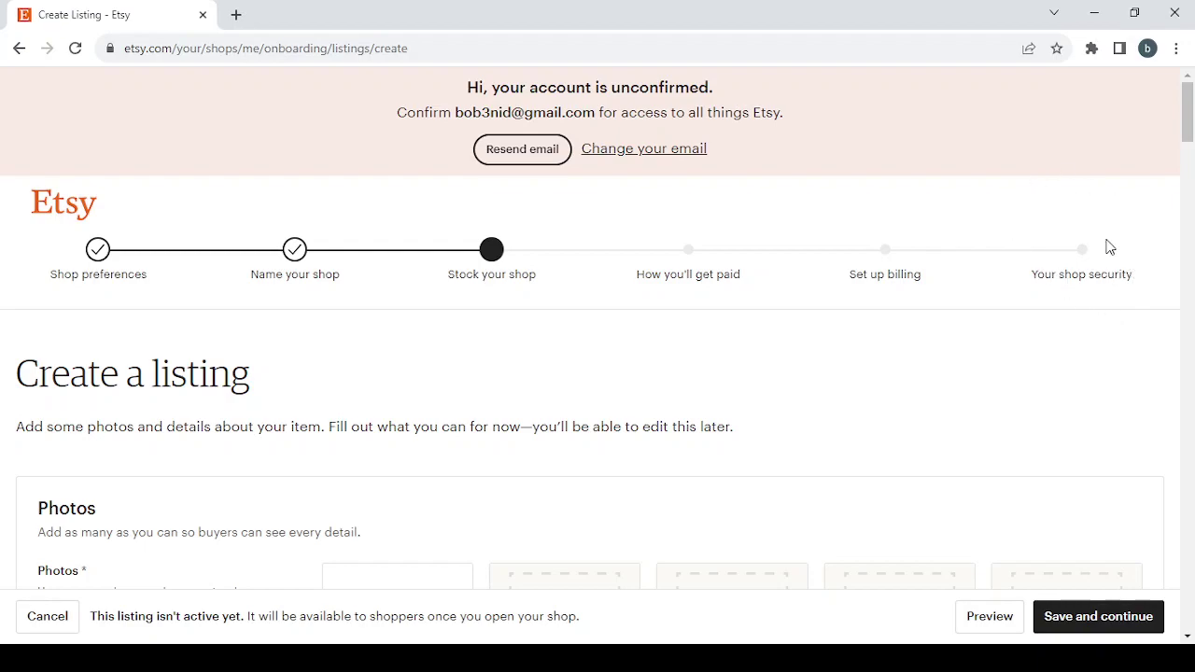
left_click(101, 250)
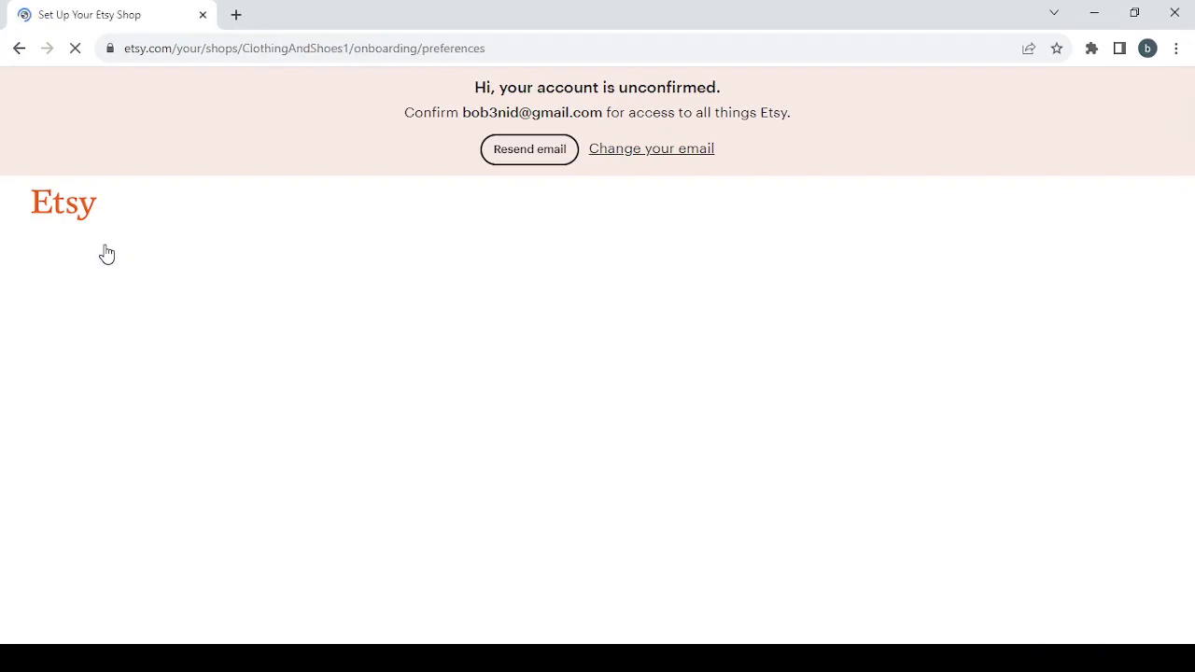
scroll(254, 427, "down", 1)
scroll(253, 427, "down", 1)
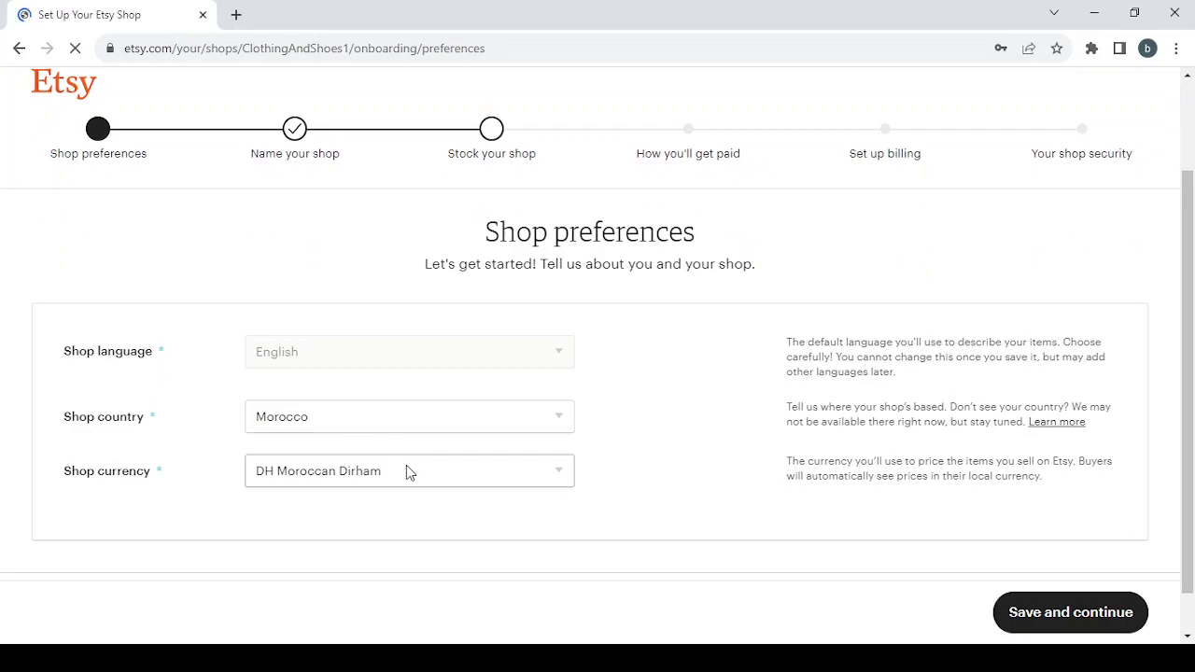
Set the shop currency to United States Dollar and save the shop preferences.
left_click(505, 481)
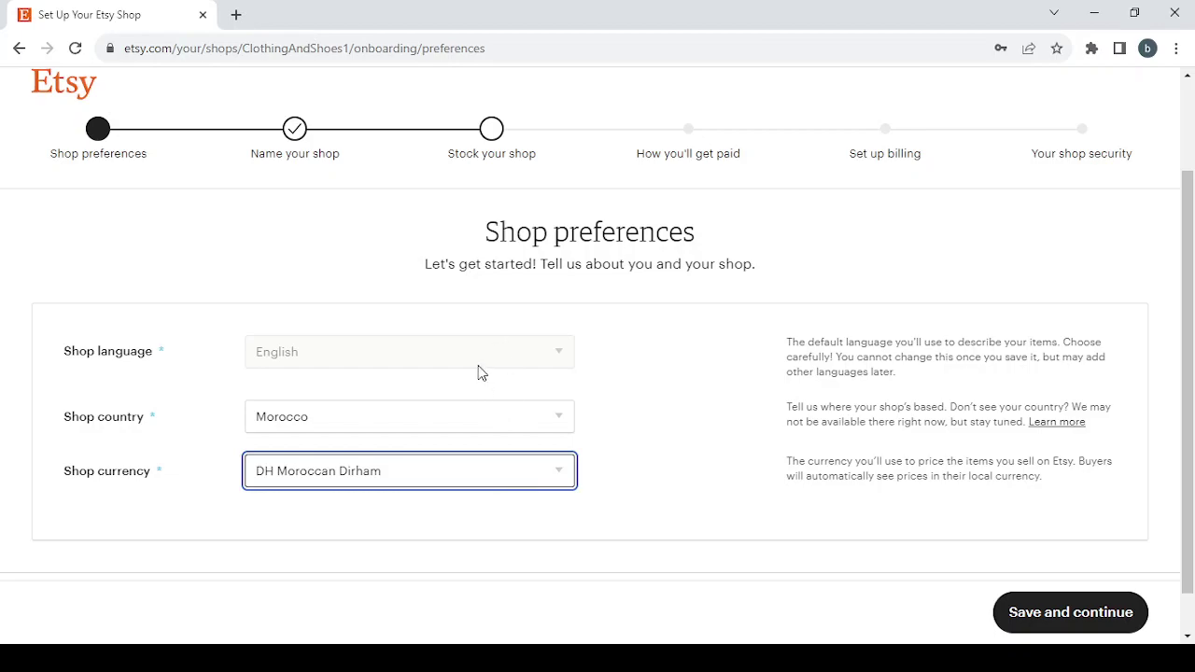
key("Up")
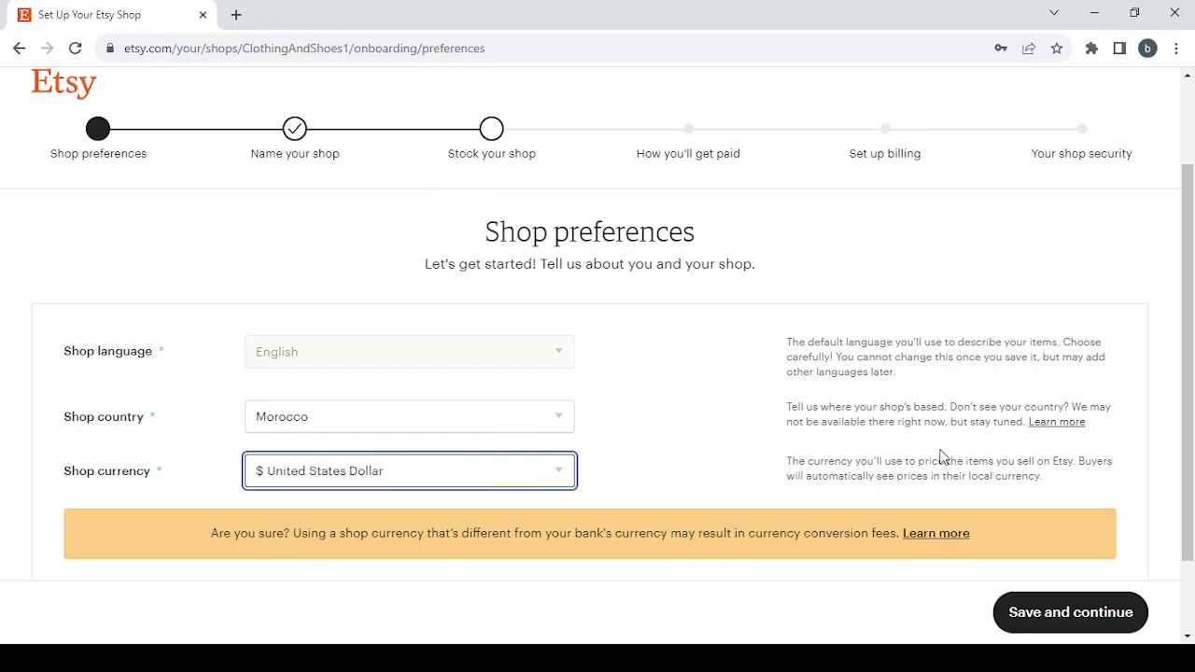
left_click(1087, 618)
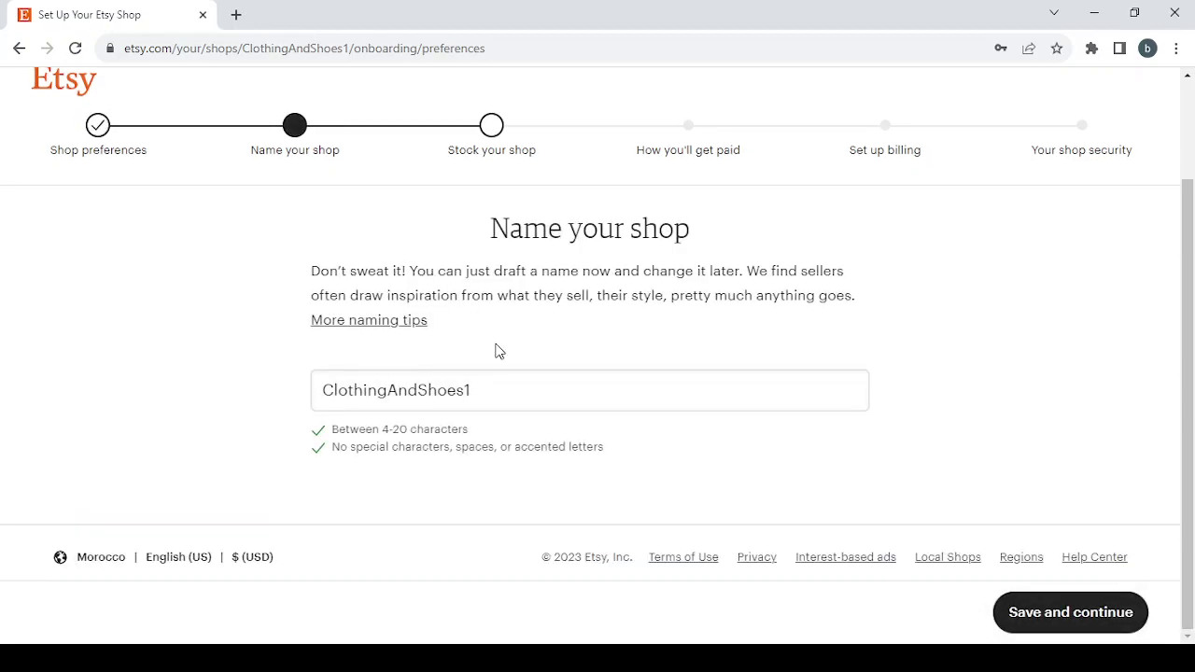
Replace the shop name with Weddings and check its availability and the suggested alternatives.
left_click_drag(481, 389, 295, 396)
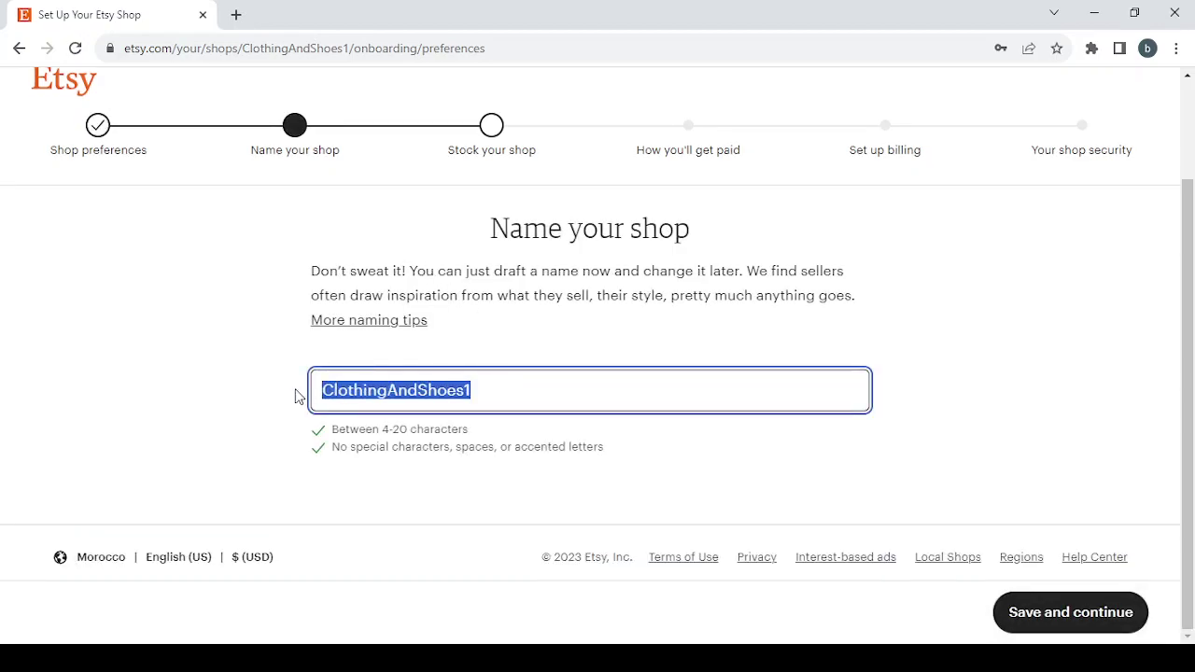
type("Weddings")
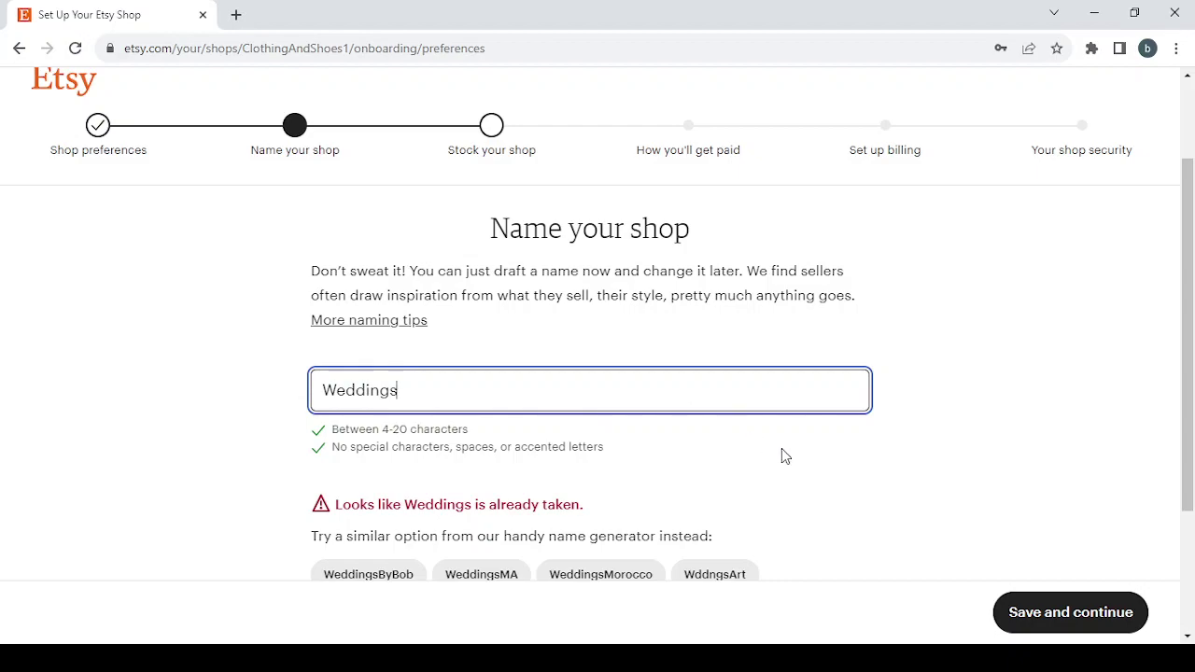
scroll(782, 448, "down", 2)
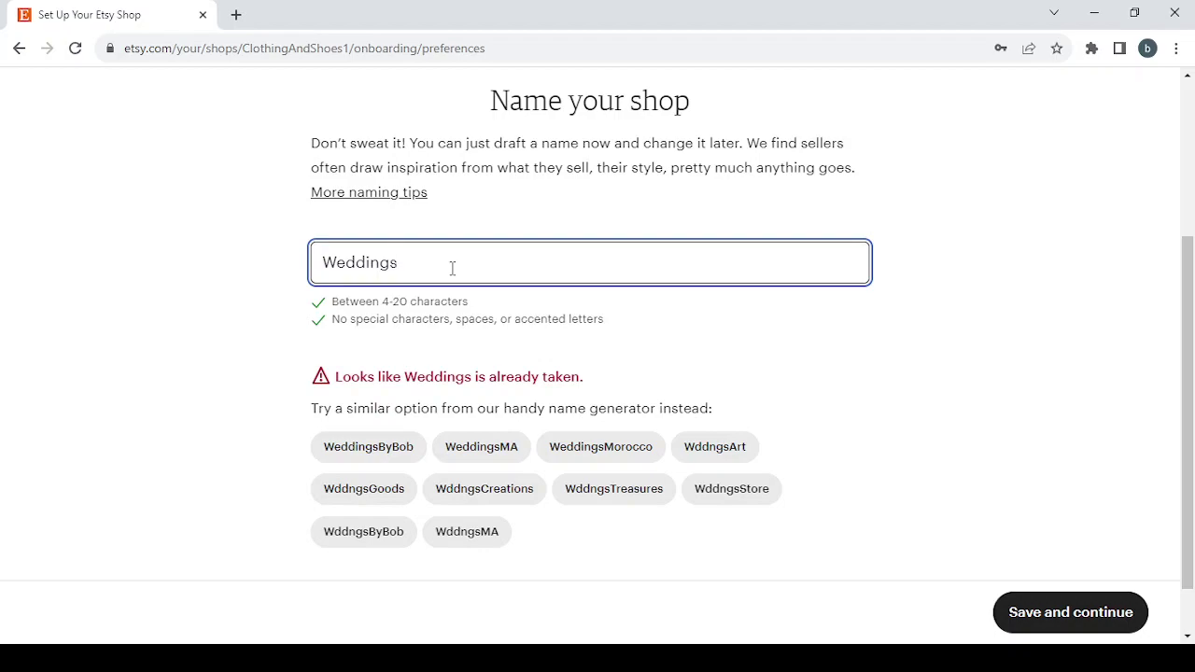
Extend the shop name to WeddingsProducts, save it and continue to creating a listing.
type("P")
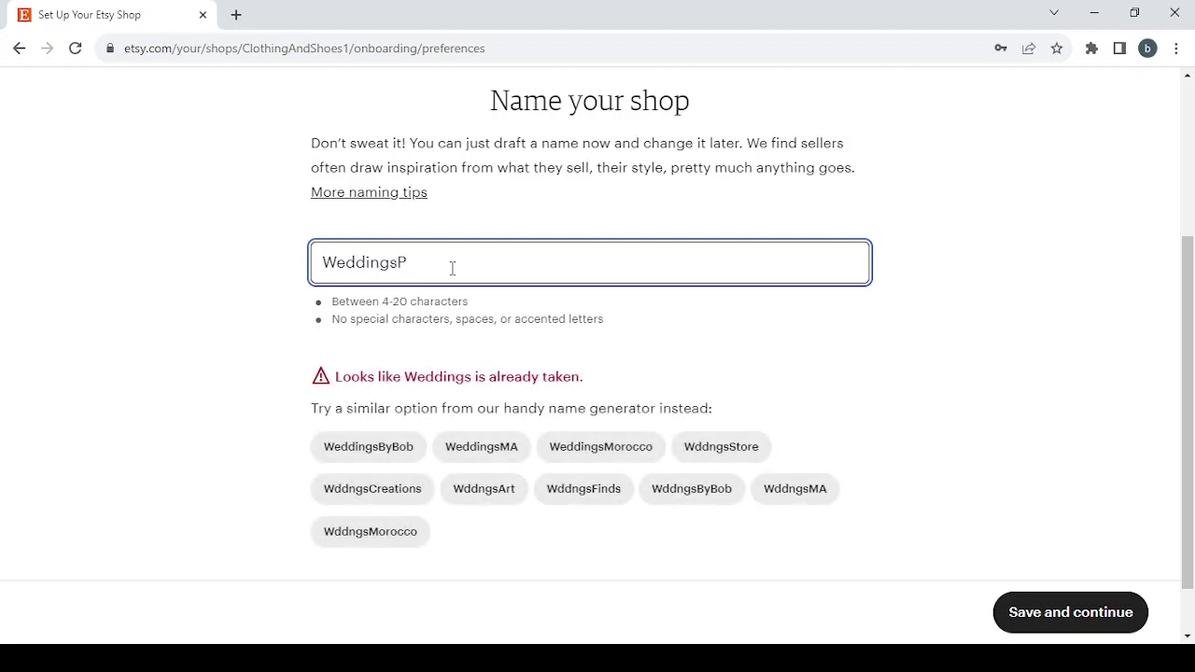
type("ros")
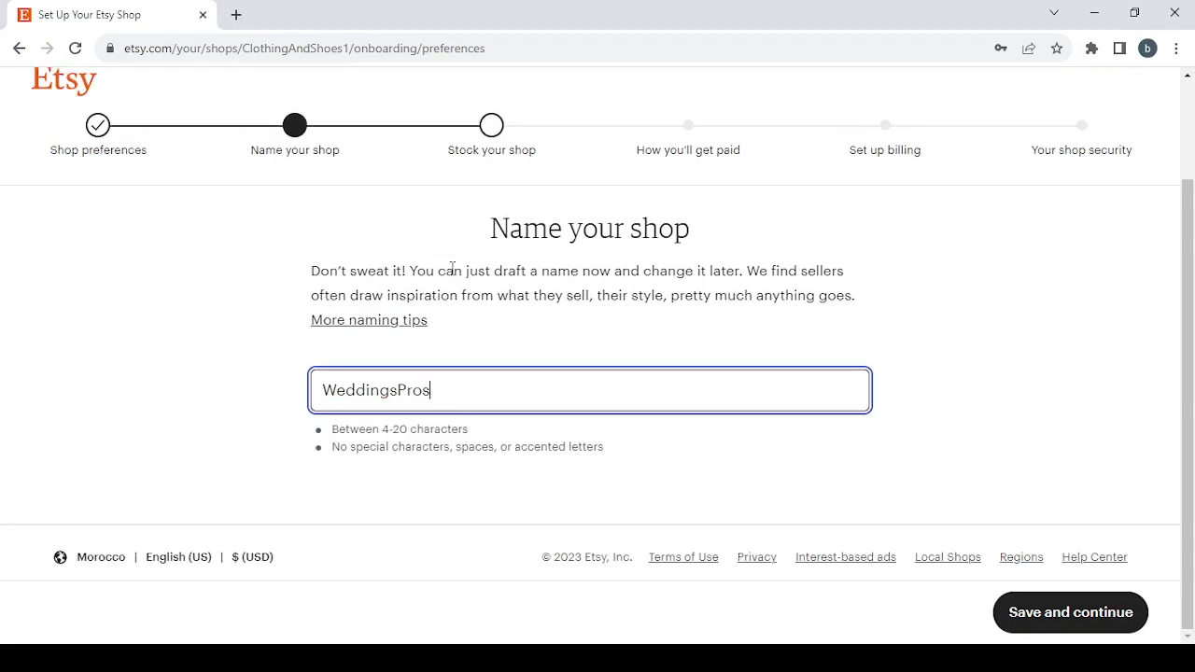
key("BackSpace")
type("dc")
key("BackSpace")
type("uc")
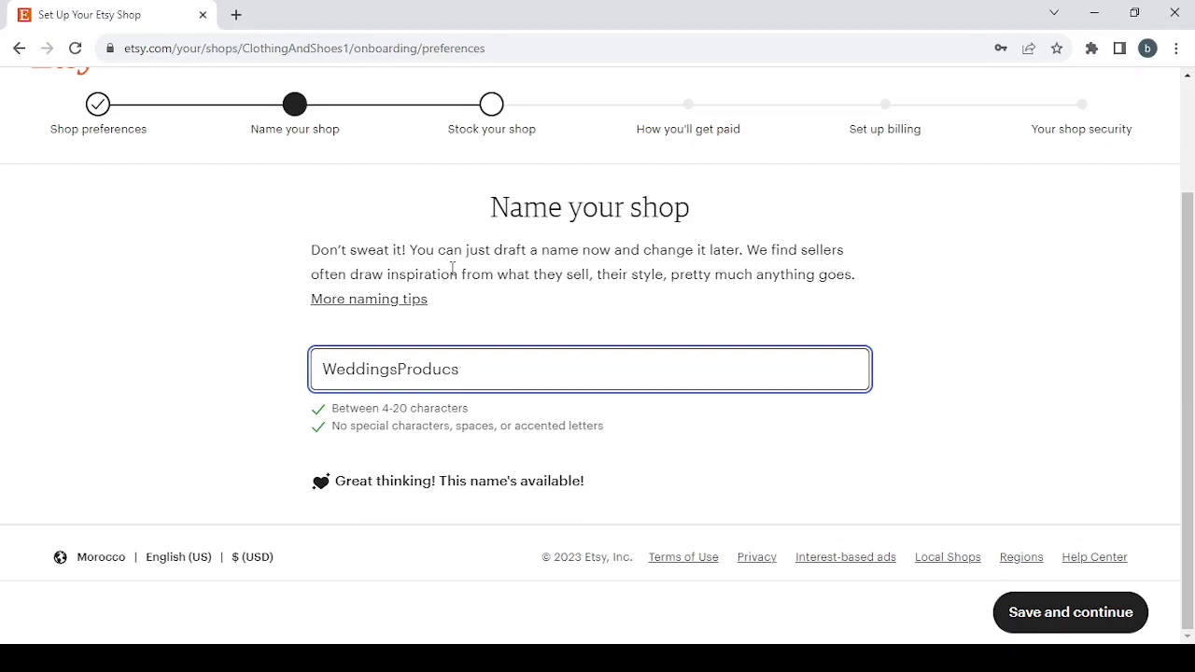
type("ts")
left_click(1069, 616)
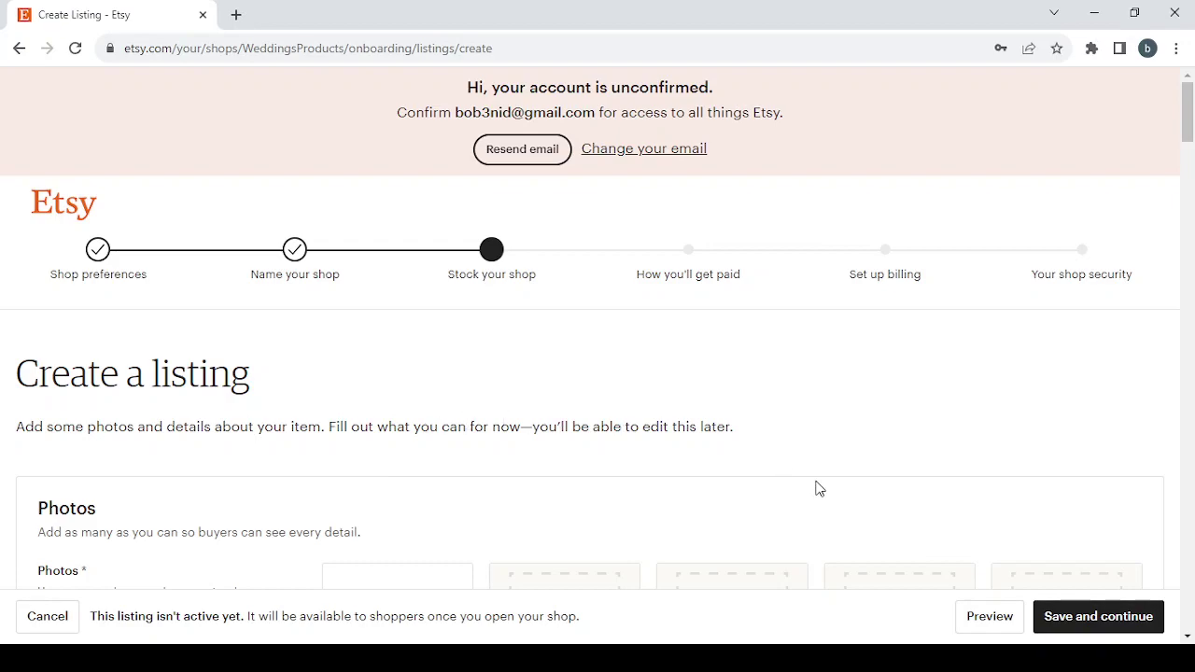
scroll(818, 484, "down", 1)
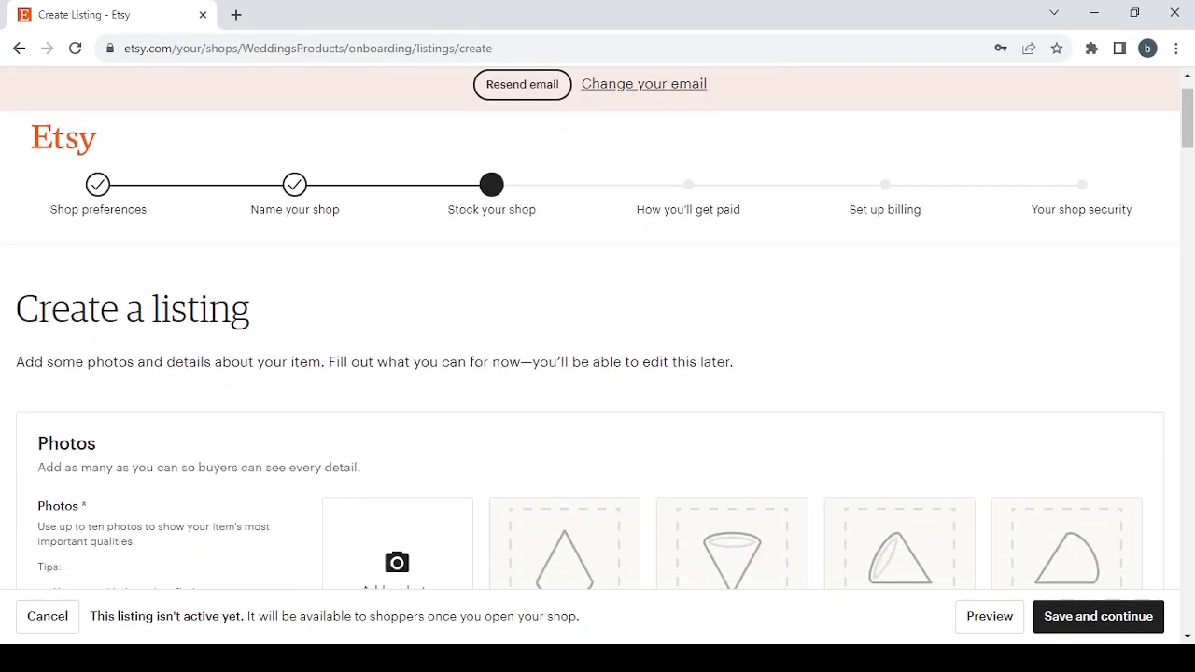
Try to save the blank listing and examine the fields required under photos, video, inventory, listing details and shipping.
left_click(1100, 633)
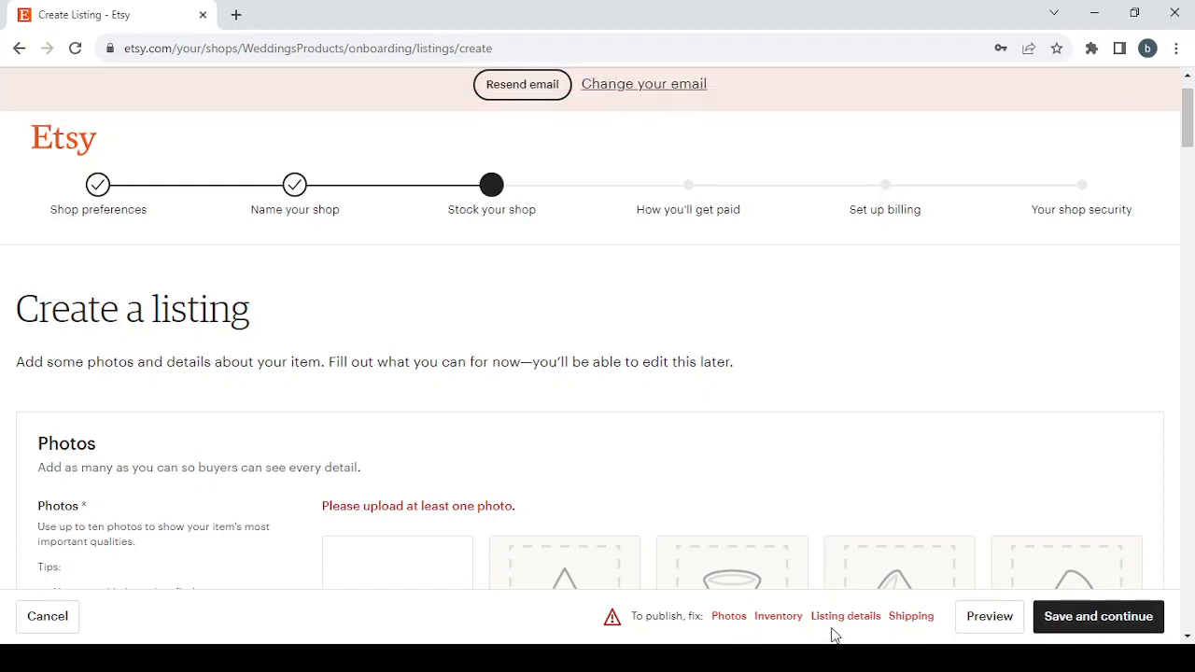
left_click(729, 616)
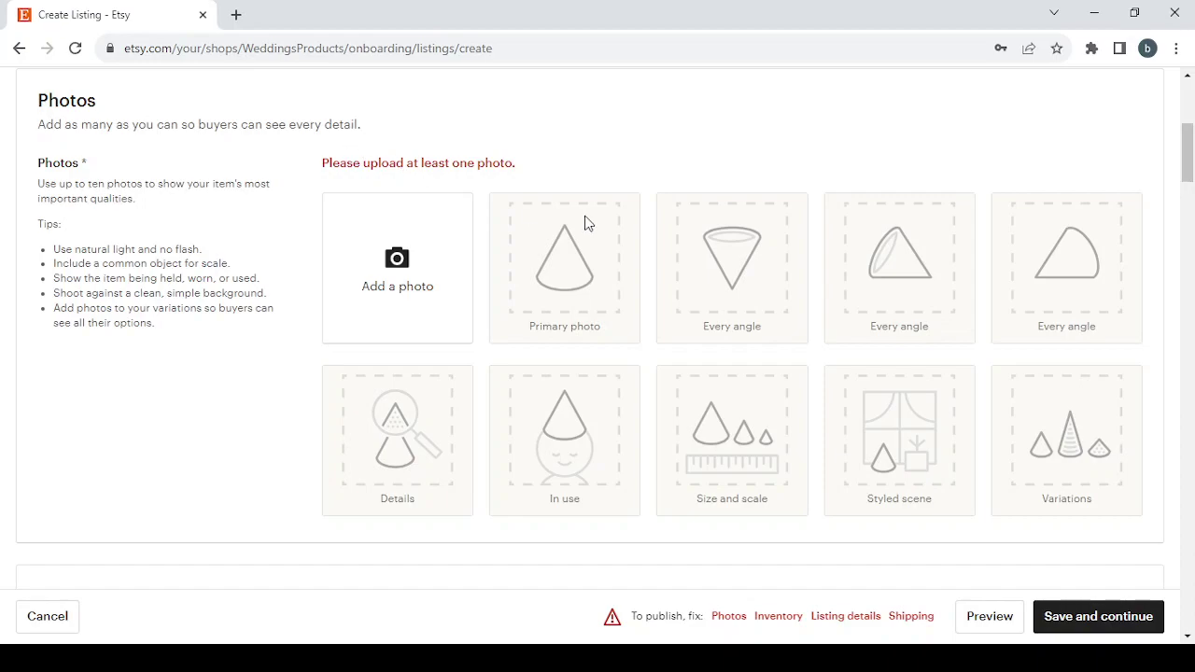
left_click(767, 618)
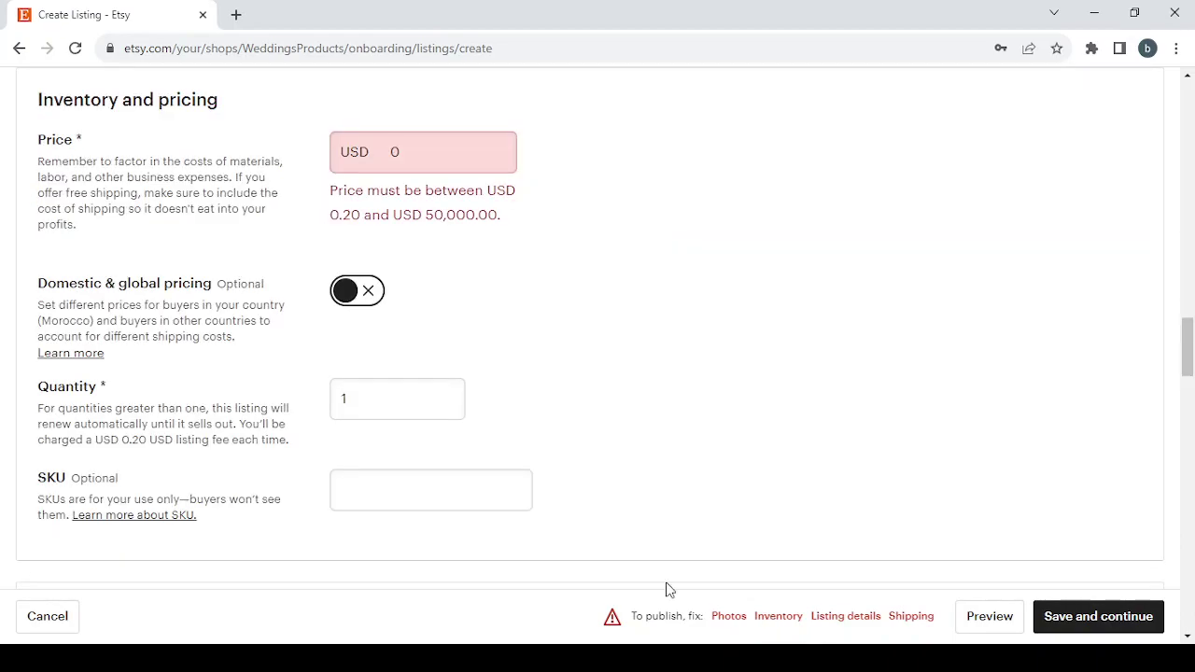
left_click(843, 624)
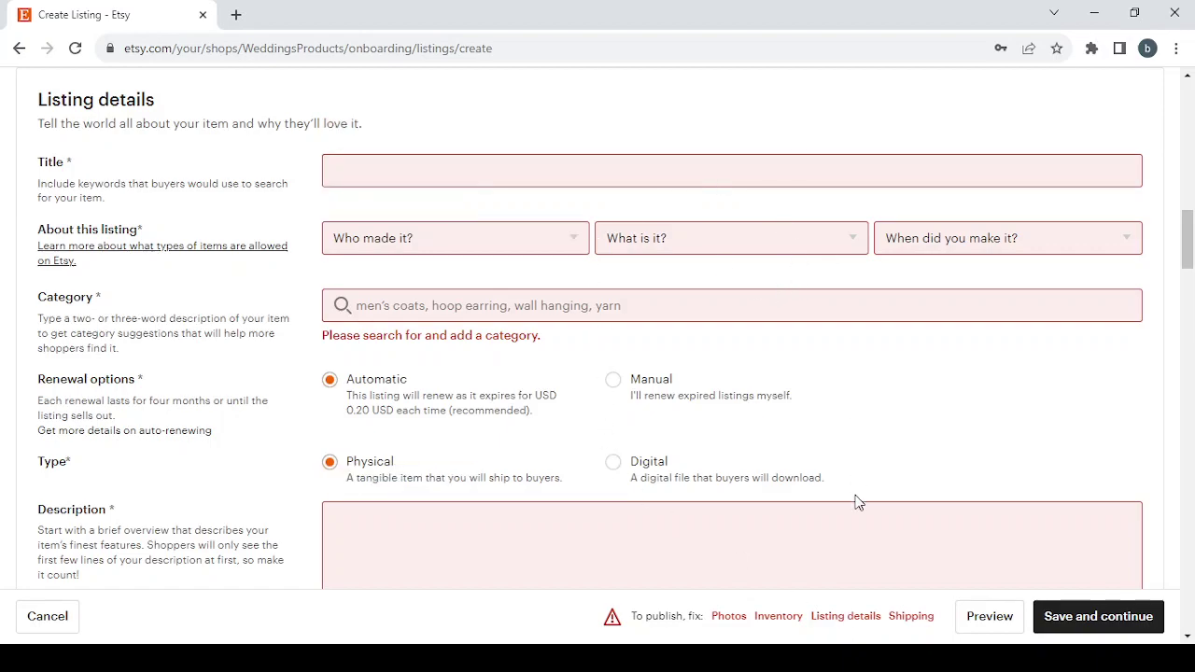
left_click(910, 618)
scroll(755, 281, "down", 2)
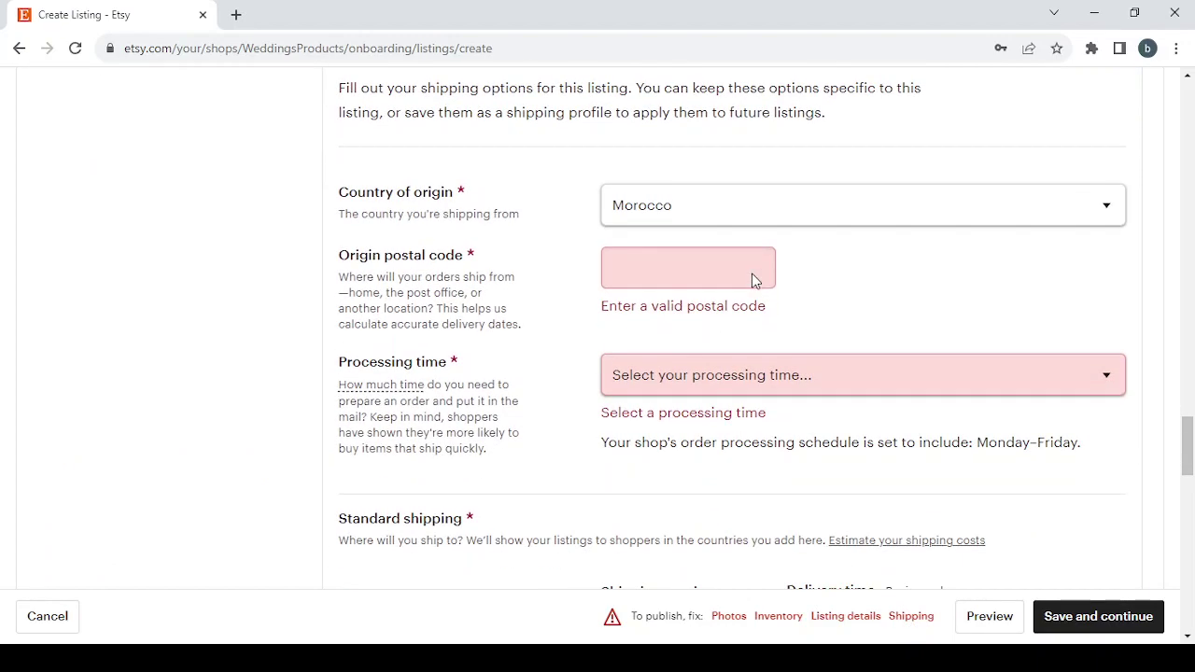
scroll(753, 274, "down", 7)
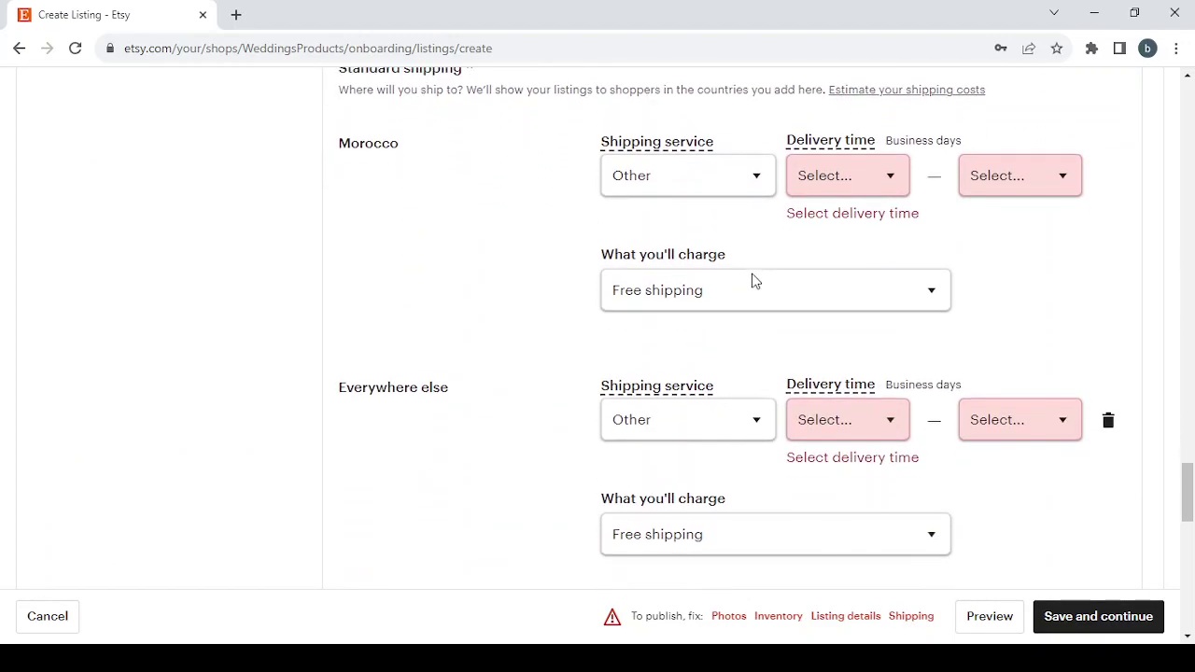
scroll(753, 280, "up", 6)
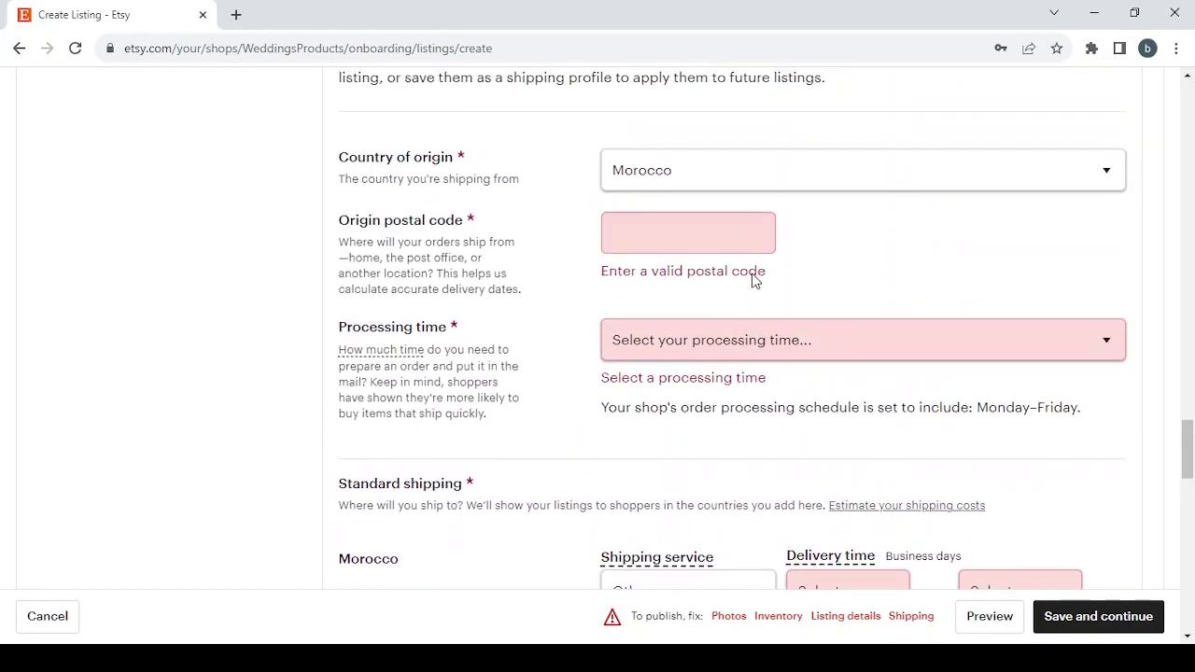
left_click(728, 617)
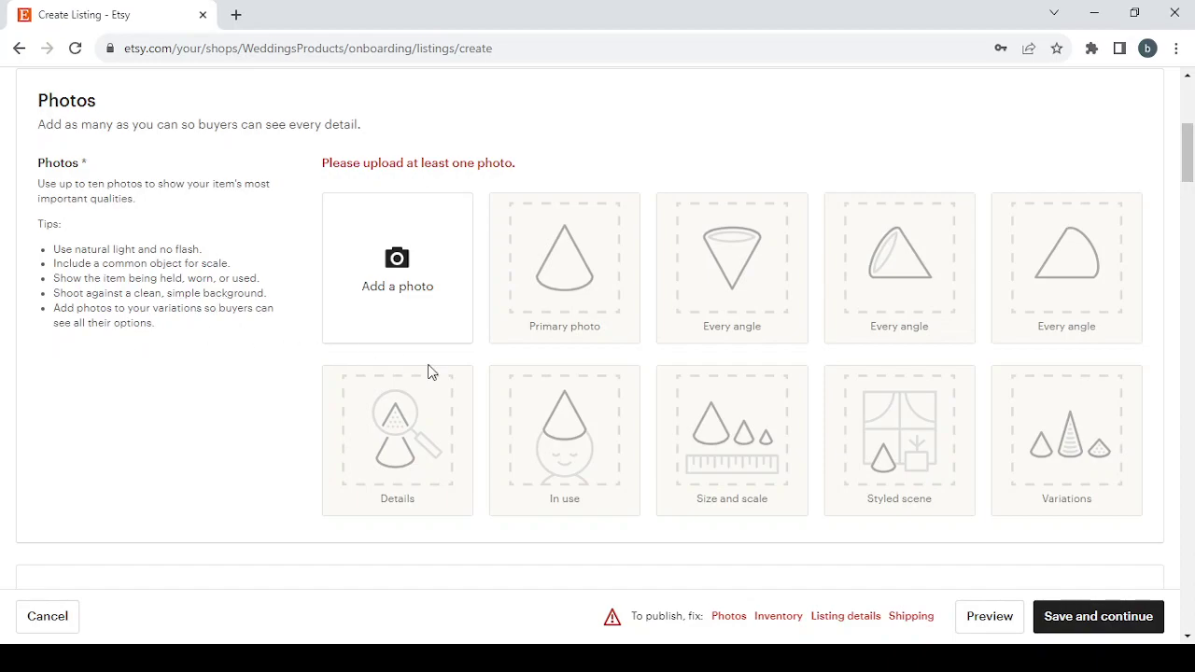
scroll(430, 371, "down", 2)
scroll(430, 371, "down", 4)
scroll(427, 374, "up", 1)
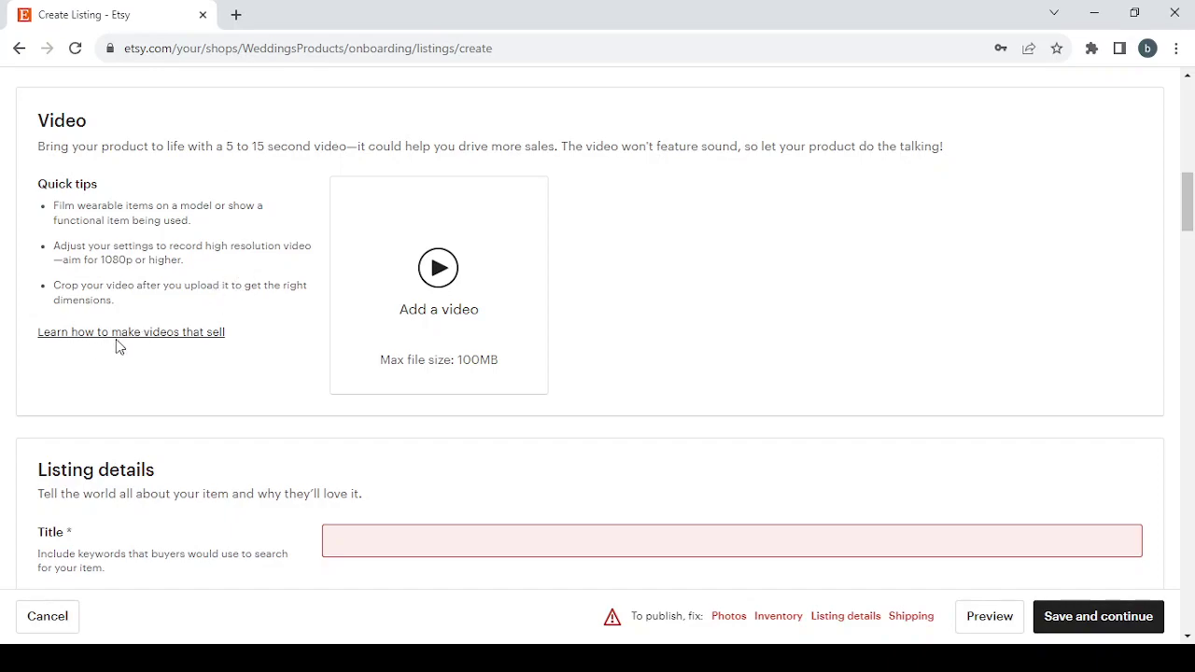
Enter Weddings Products as the listing's title.
scroll(635, 343, "down", 4)
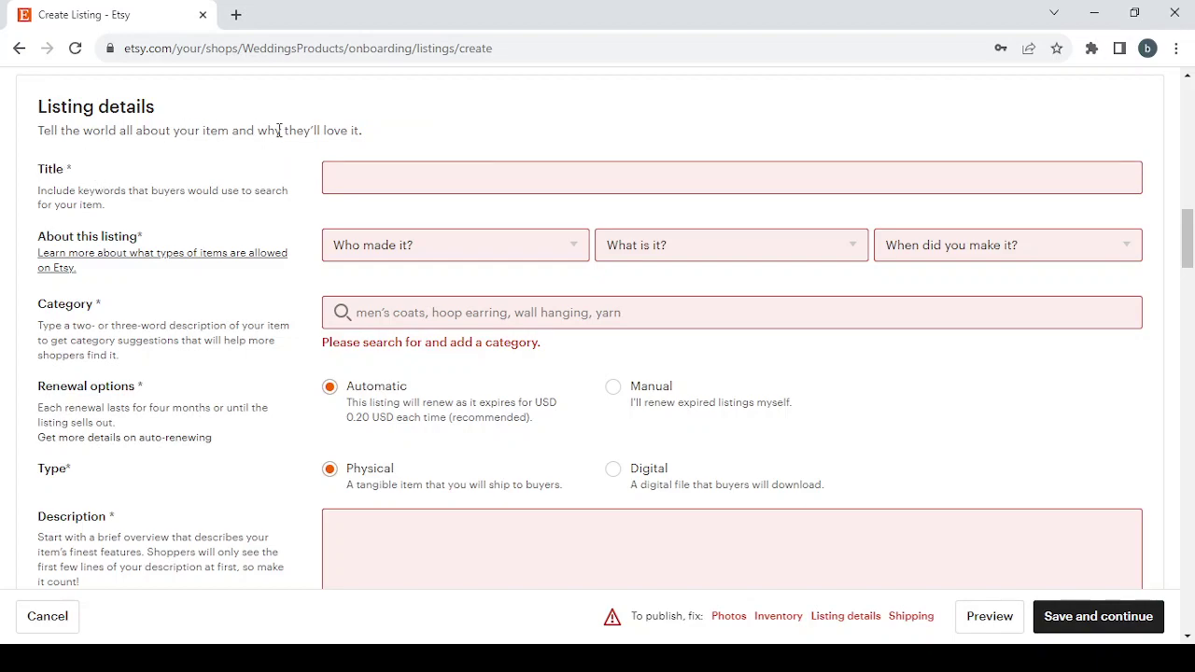
left_click(395, 175)
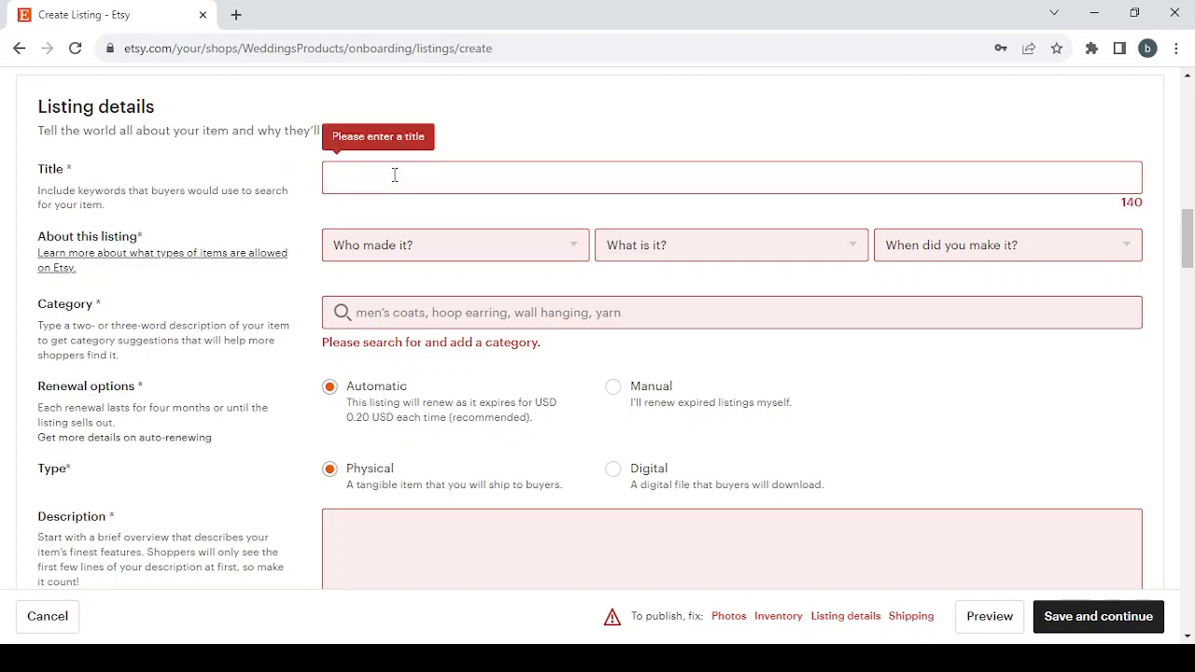
type("Weddings")
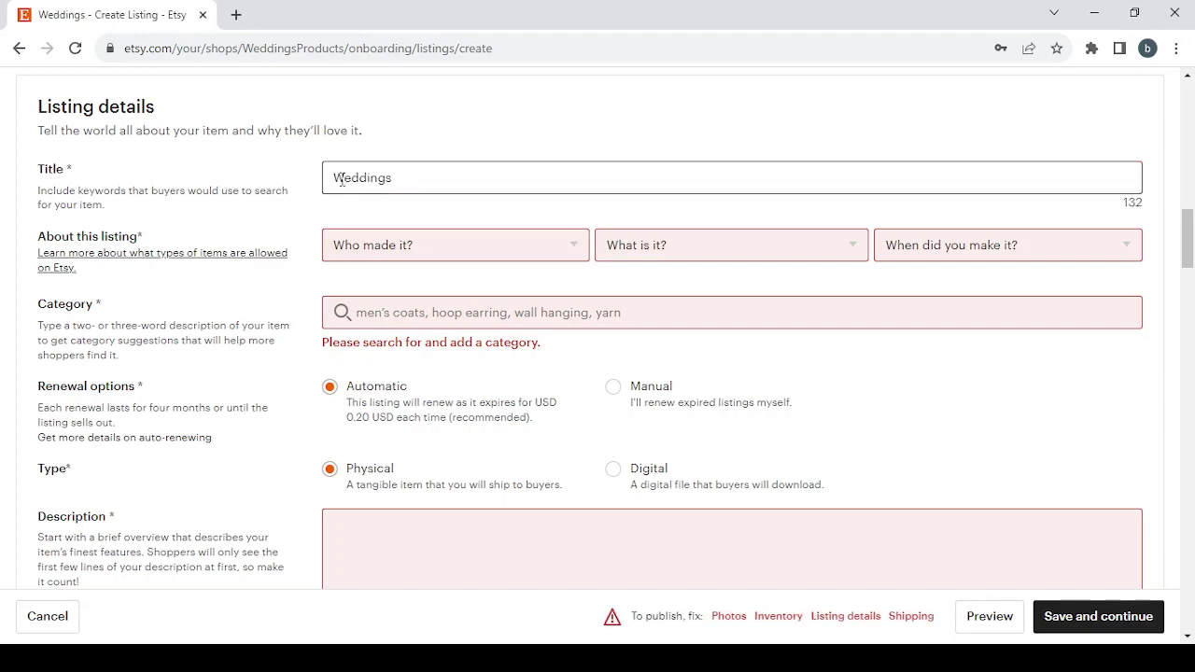
scroll(513, 184, "down", 1)
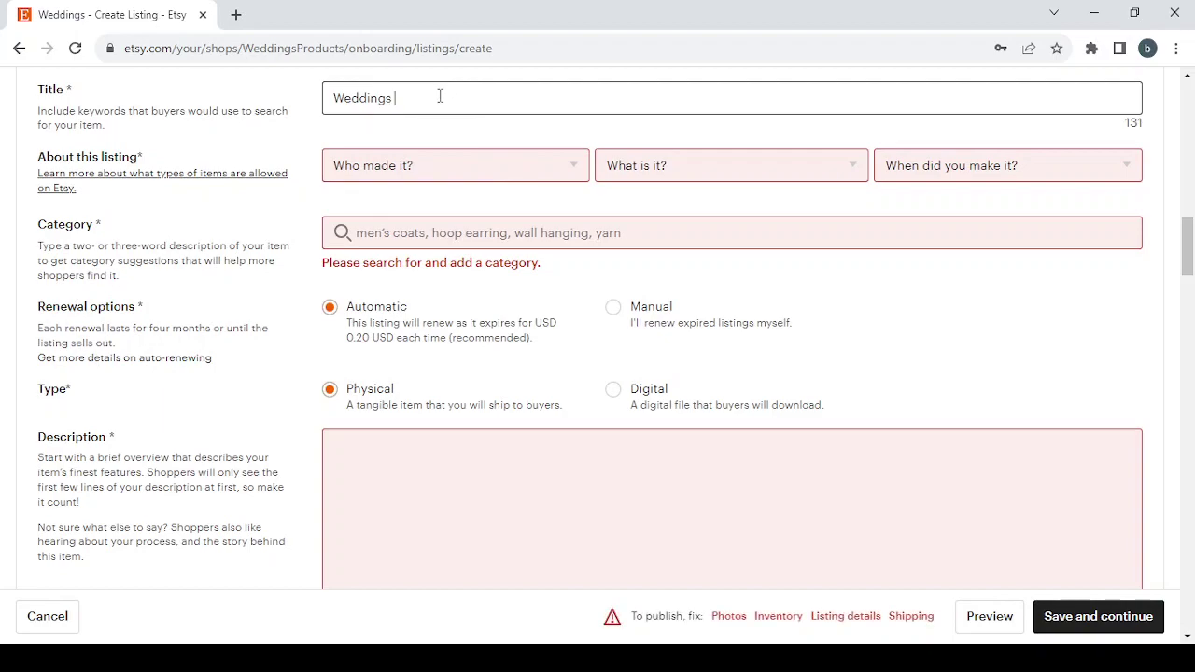
type("P")
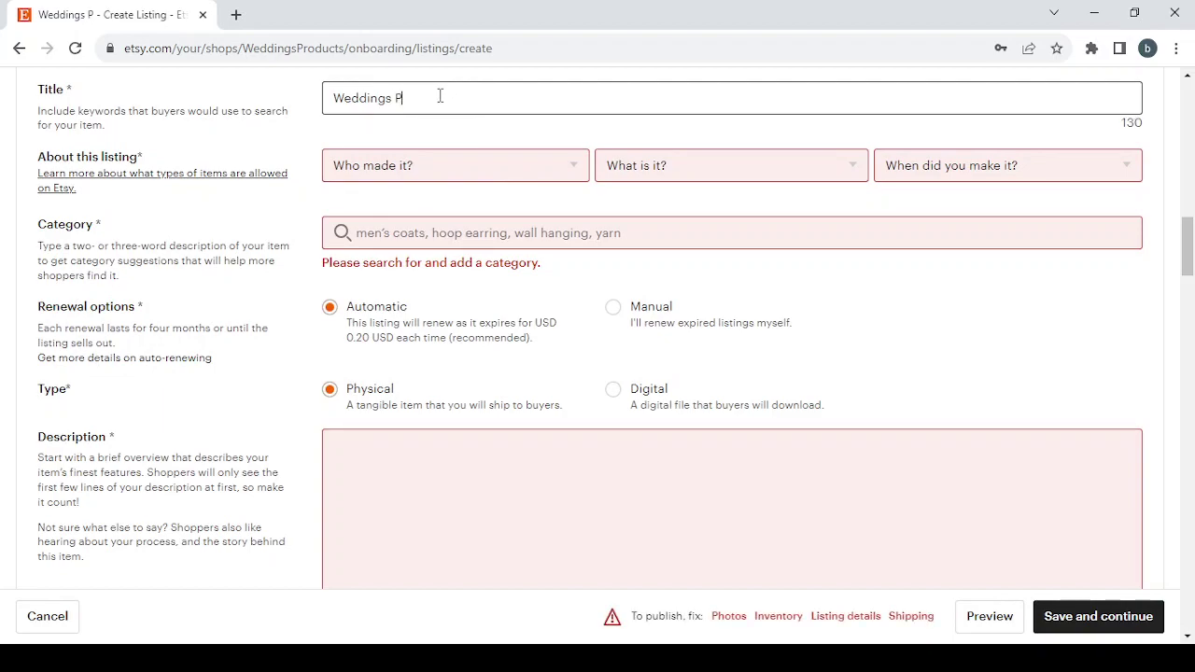
type("rpducts")
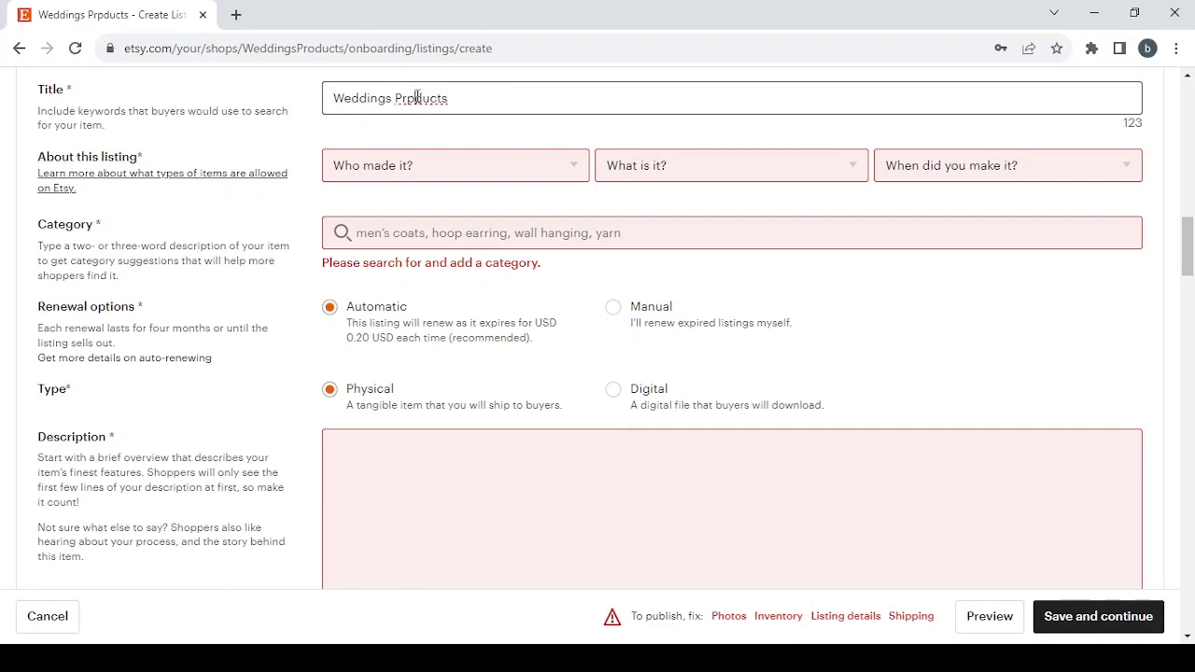
left_click(417, 97)
key("BackSpace")
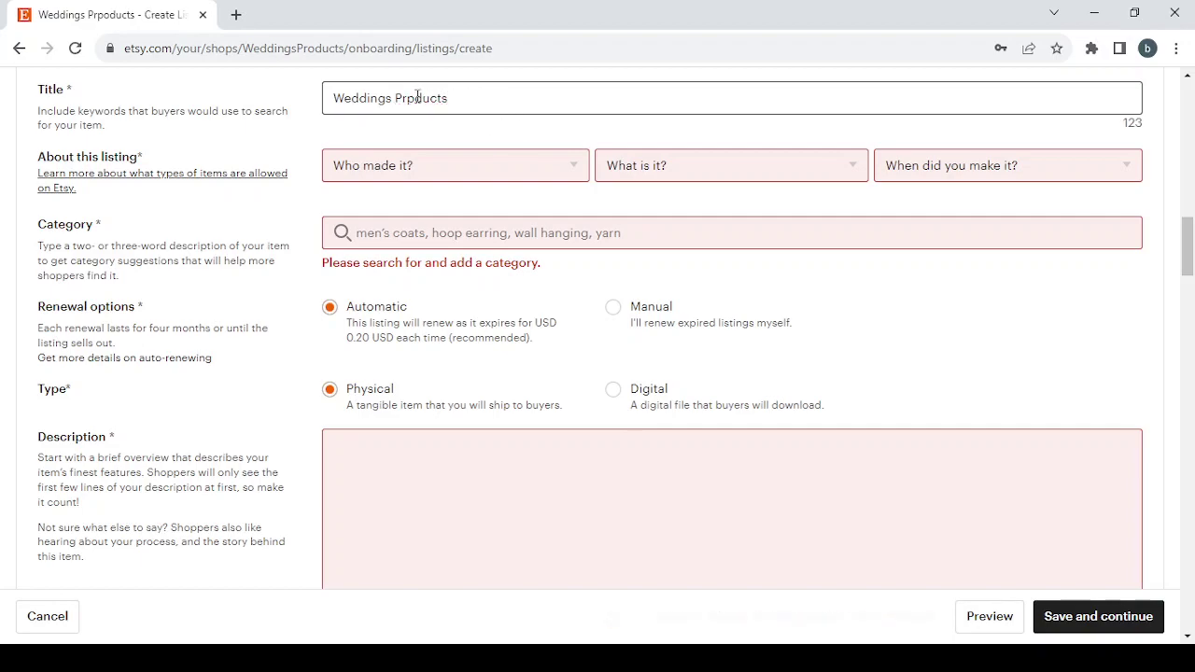
type("o")
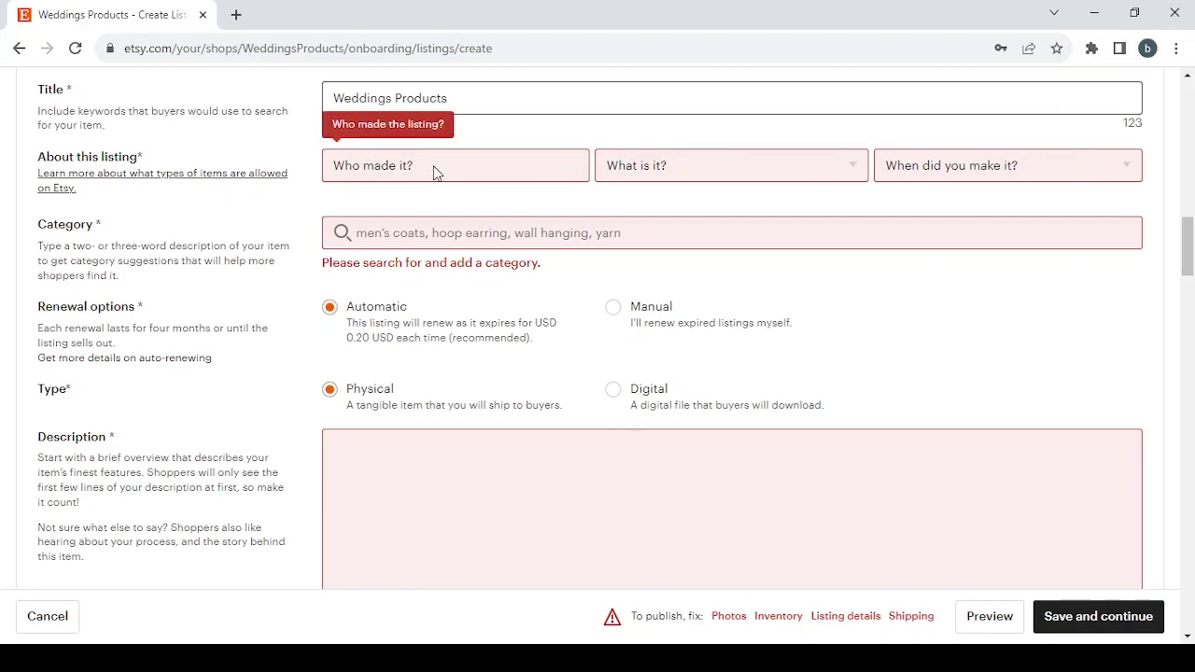
Describe the item as made by the seller (I did), a finished product, made in 2020 - 2023.
left_click(469, 171)
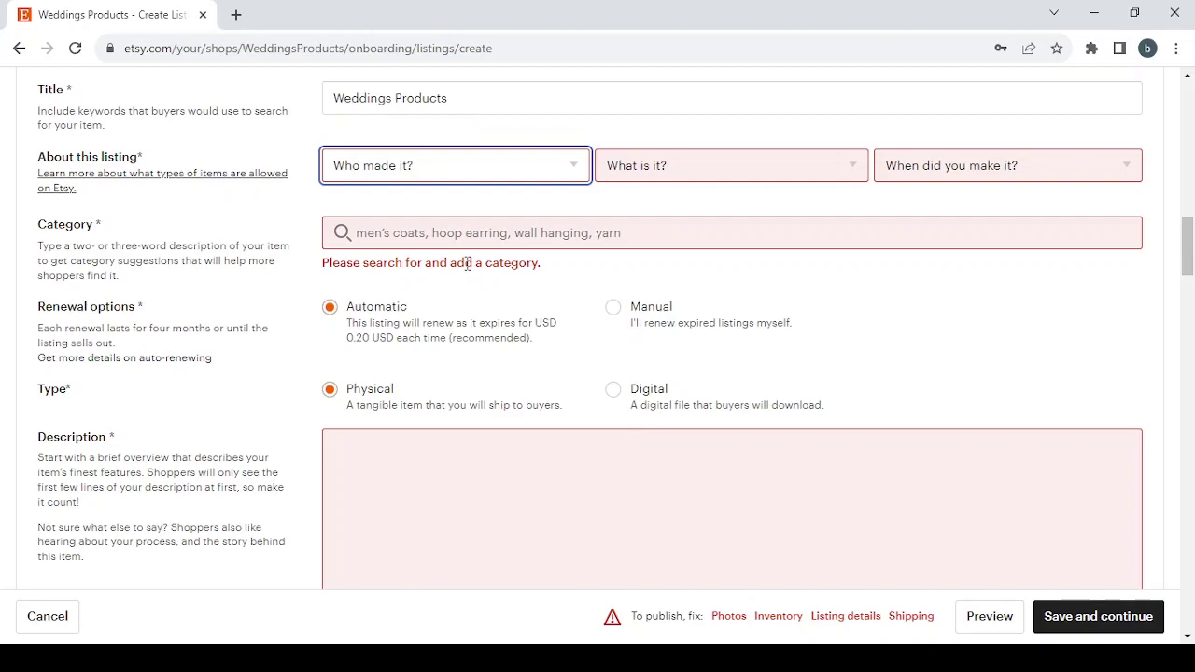
left_click(468, 223)
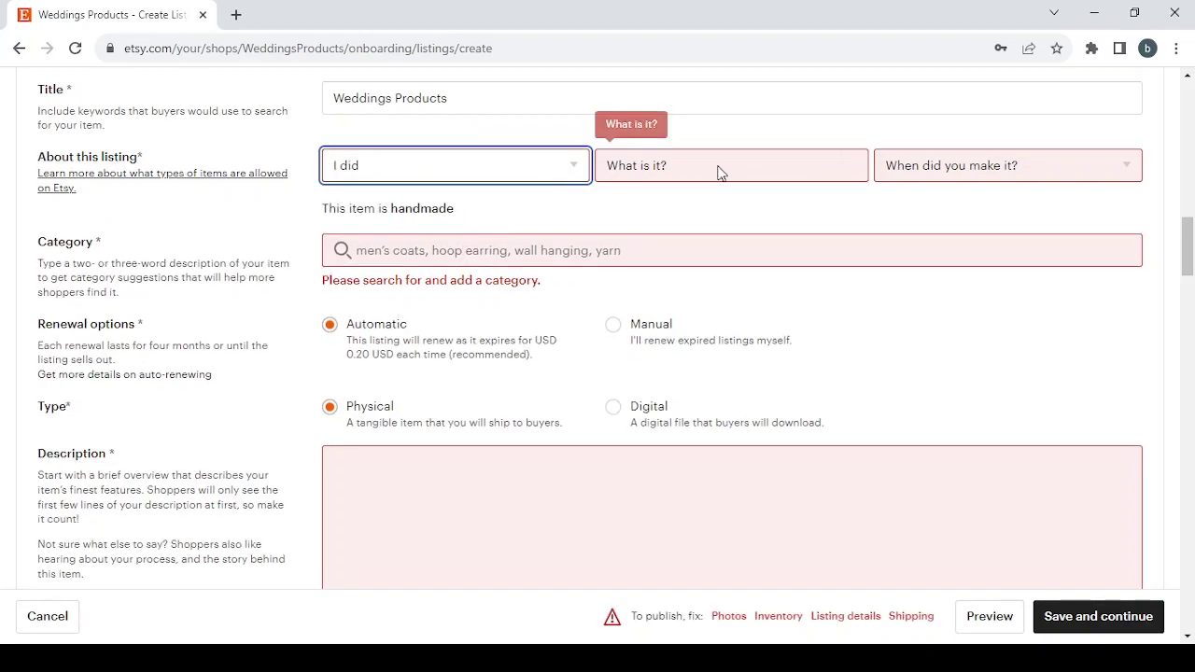
left_click(800, 164)
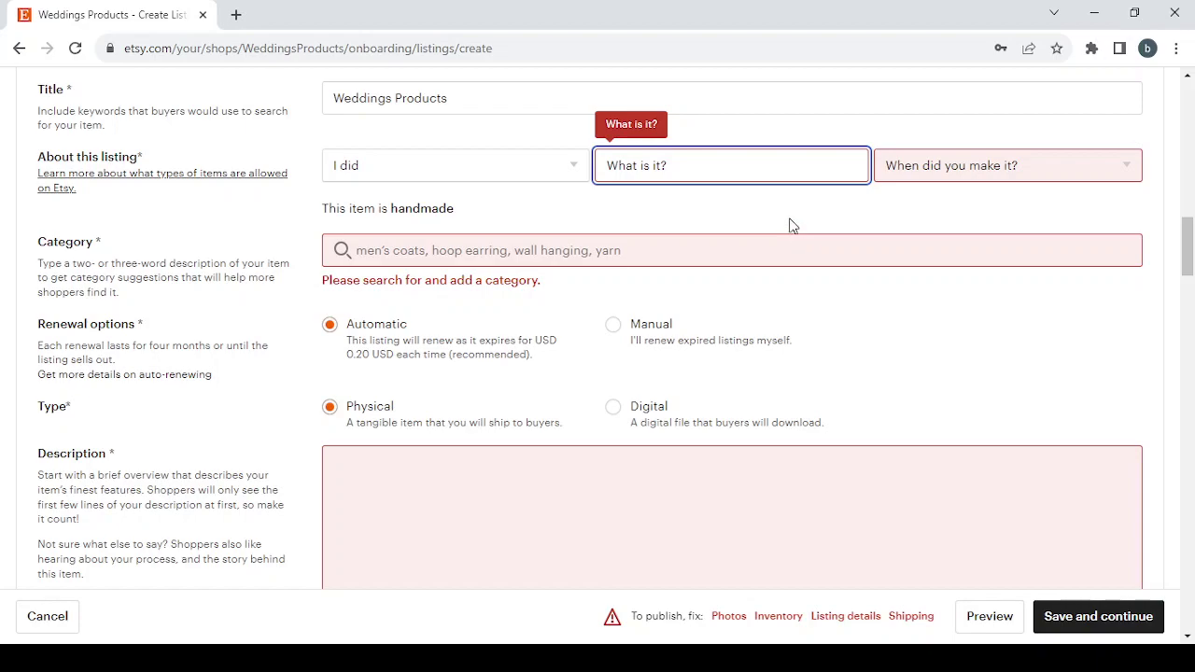
key("Down")
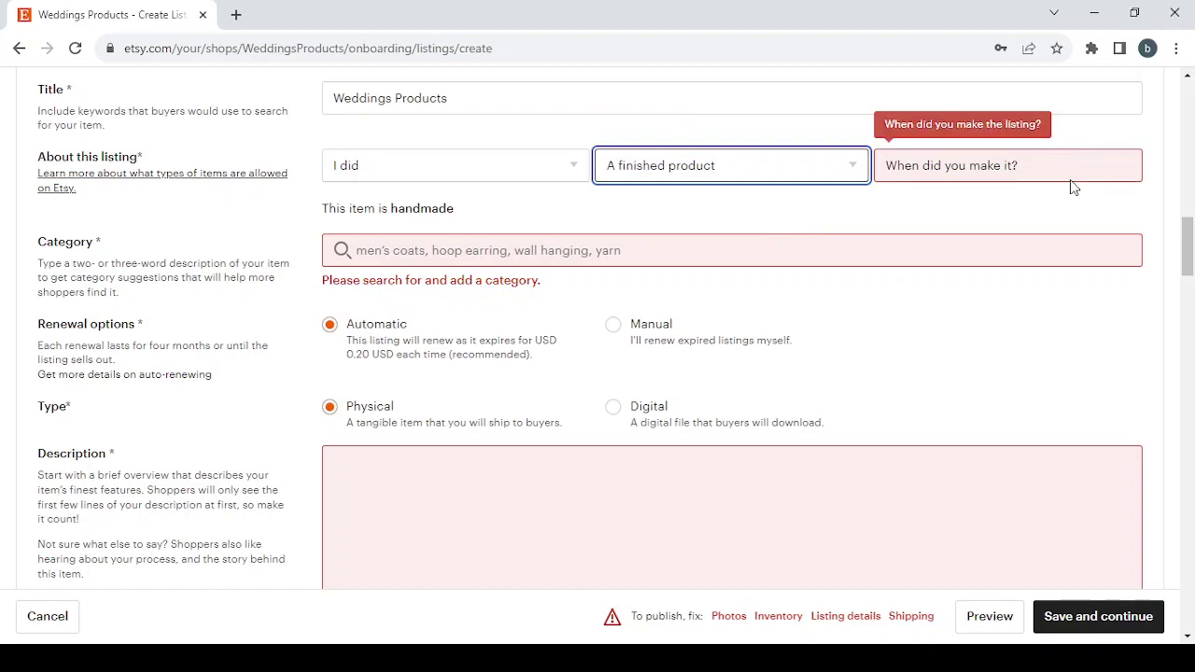
key("Tab")
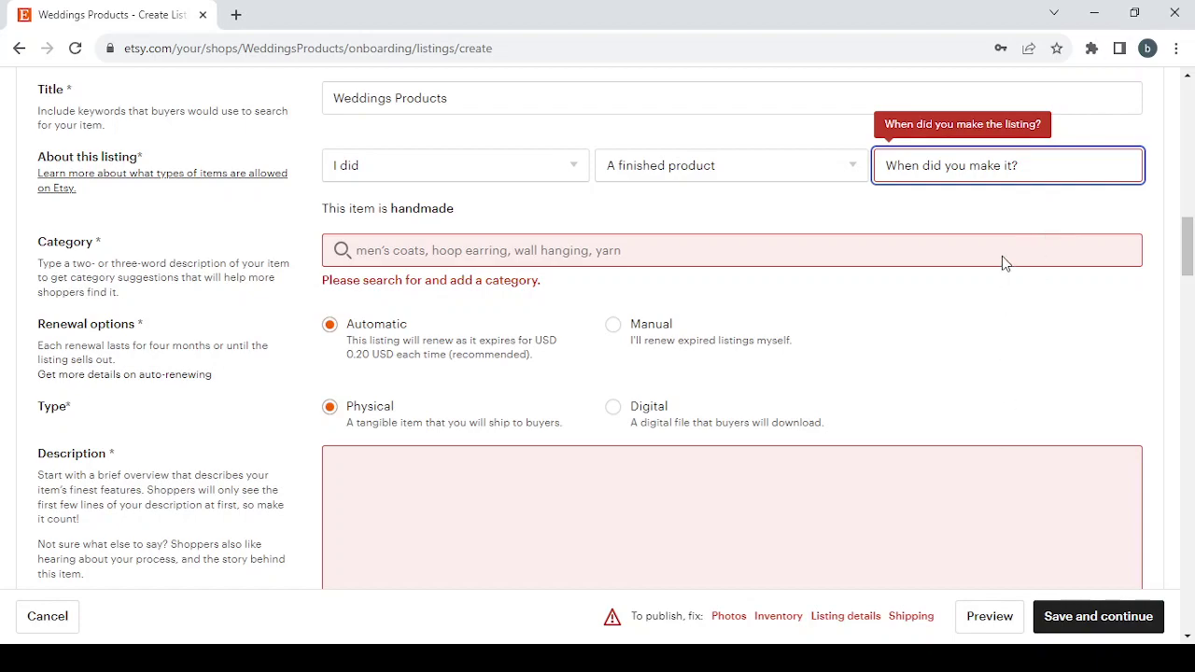
key("Down")
key("Down")
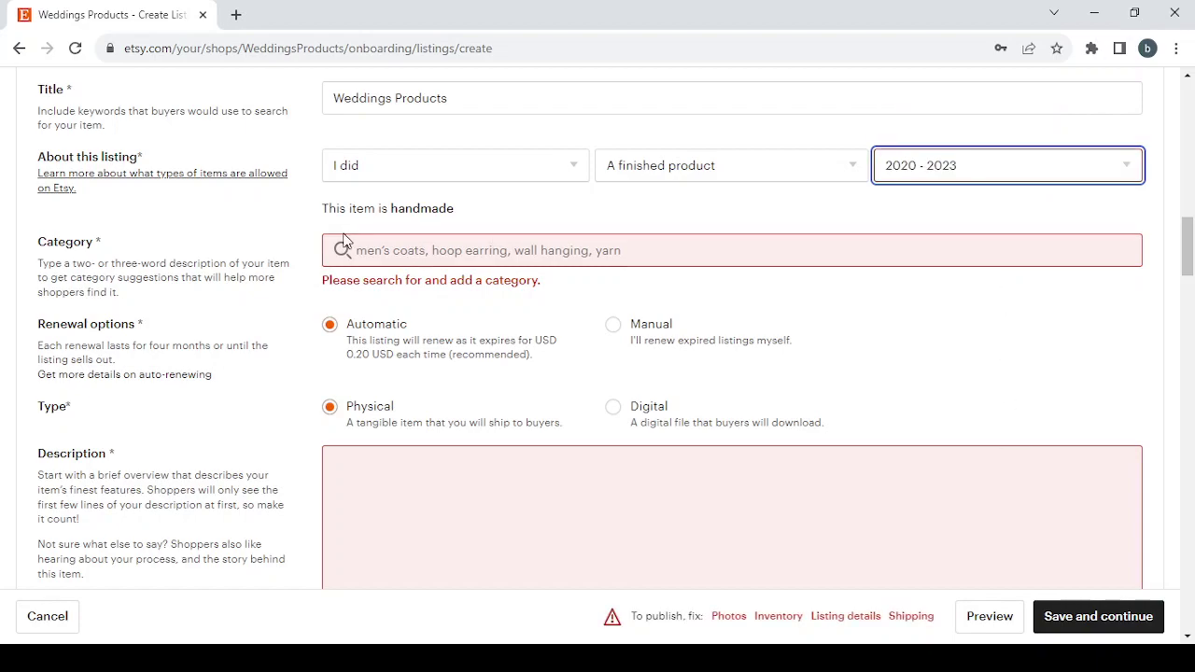
Search the listing categories for Weddings and choose Wedding Favors under Gifts & Mementos.
left_click(373, 240)
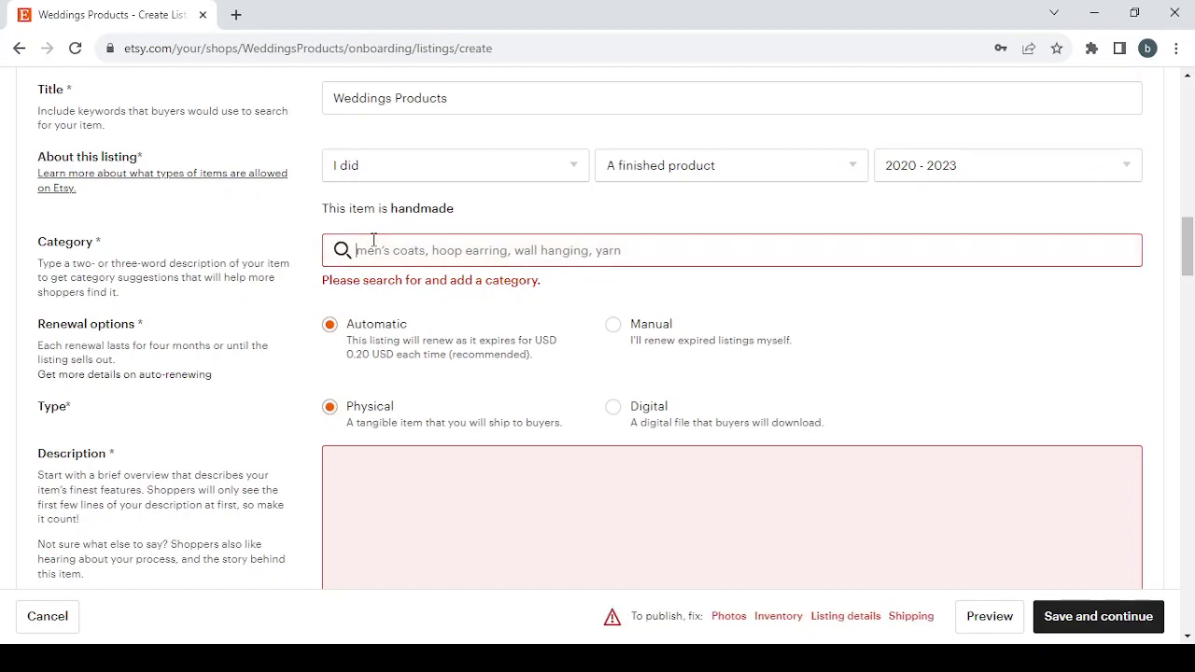
type("Weddings")
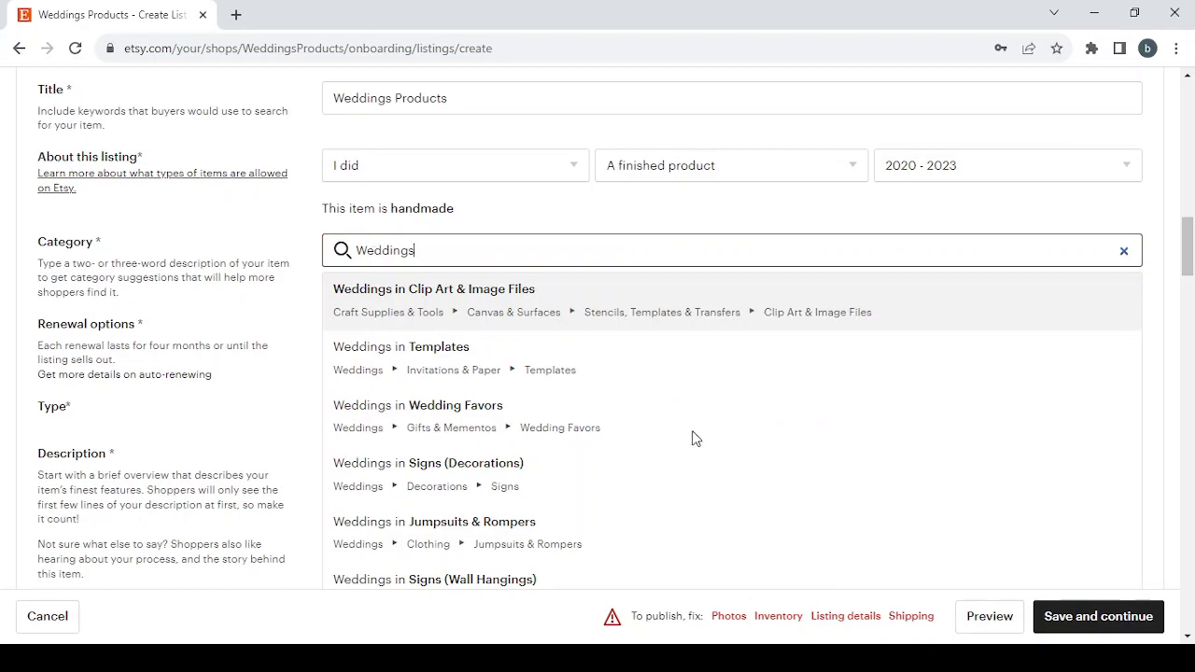
scroll(707, 449, "down", 1)
scroll(707, 448, "up", 1)
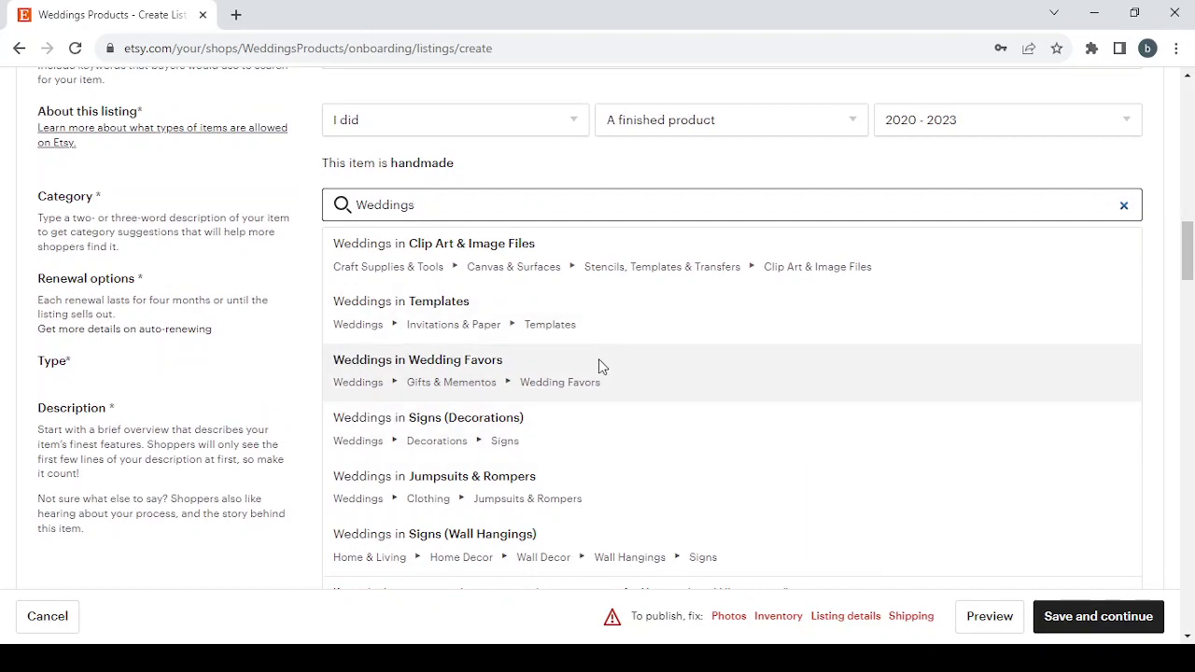
left_click(598, 362)
Set the item's primary color to Brown and its secondary color to White.
scroll(397, 287, "down", 1)
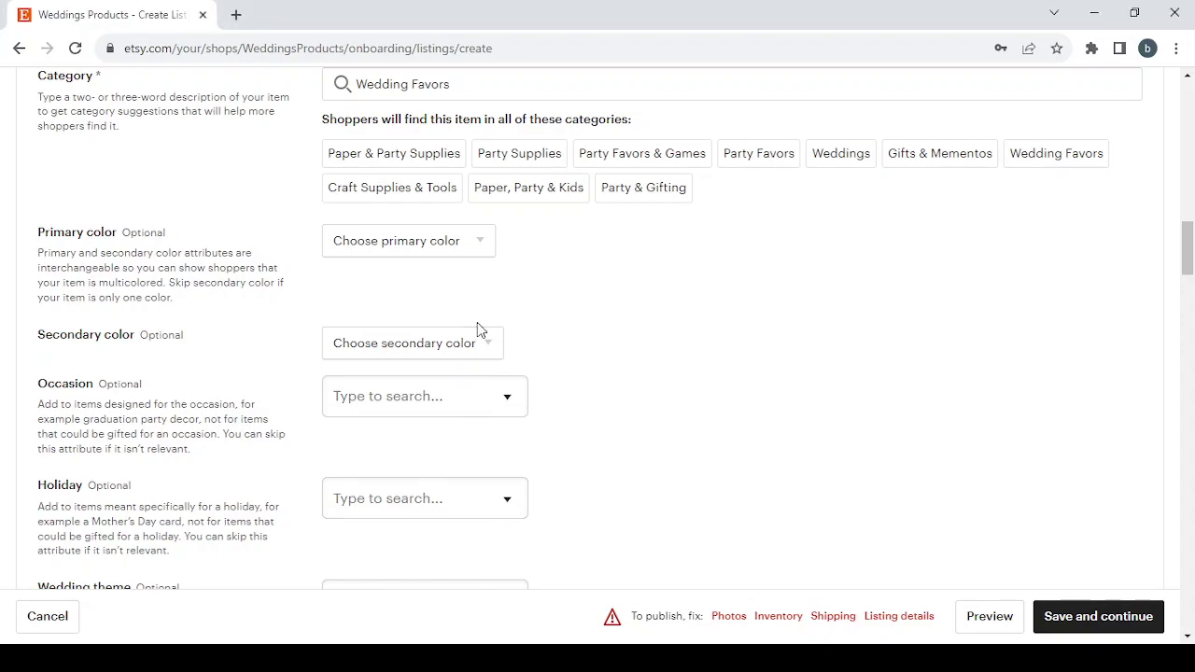
left_click(381, 242)
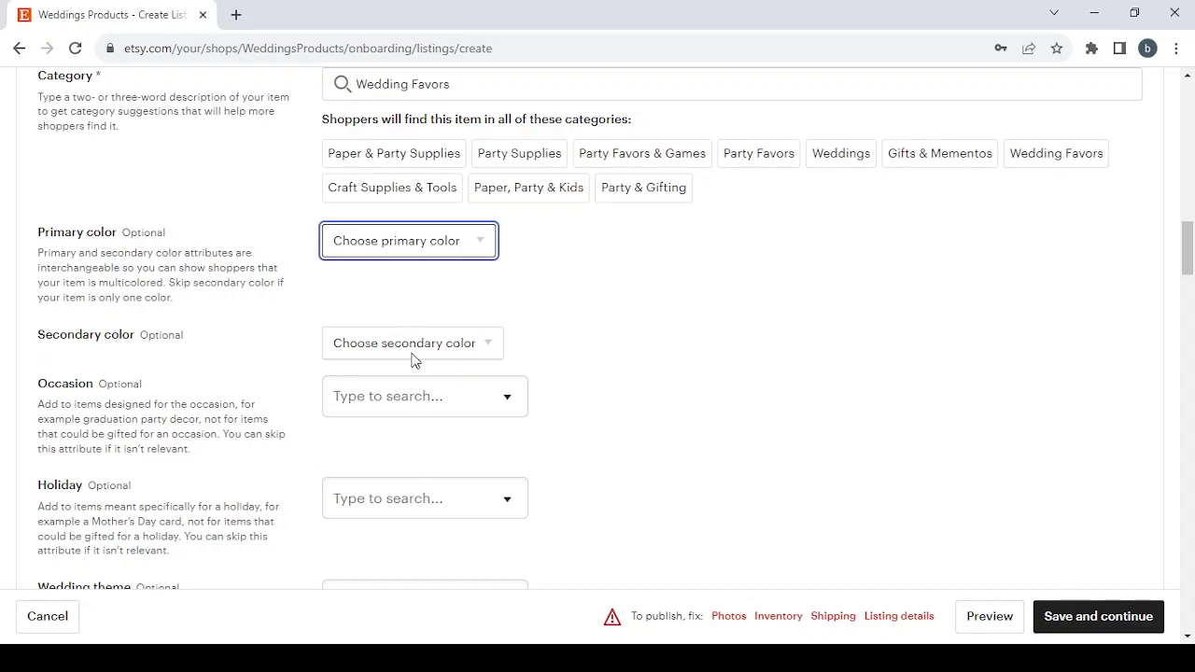
type("brown")
left_click(475, 351)
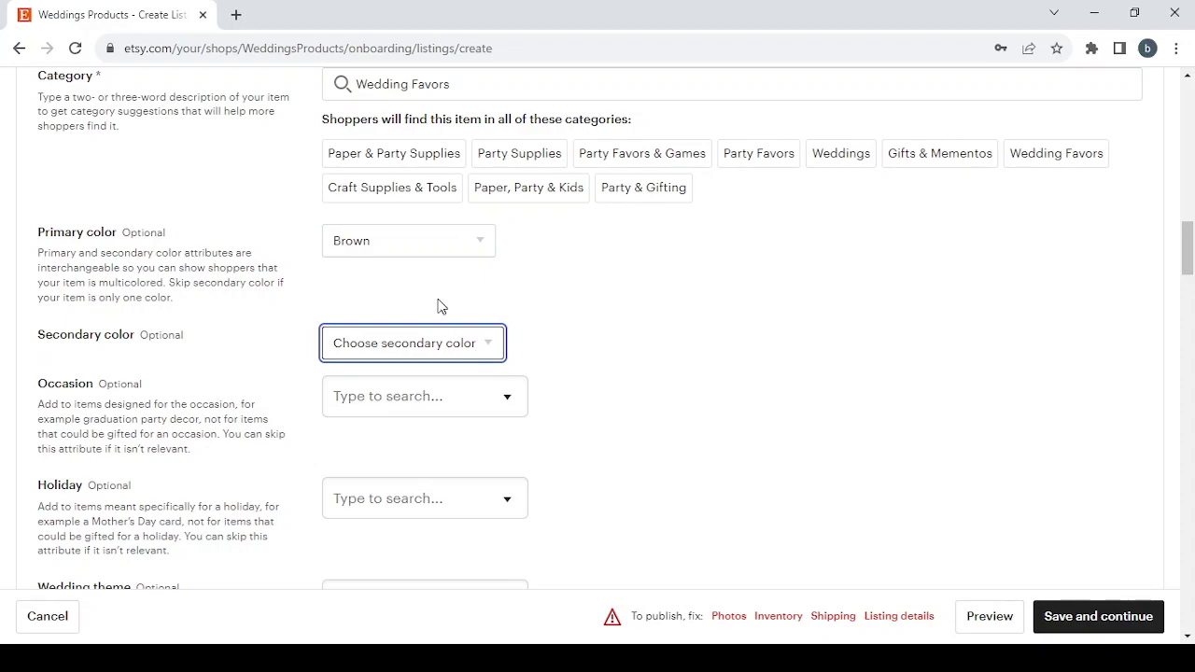
type("white")
Set the occasion to Wedding and check the holiday options without choosing one.
scroll(542, 338, "down", 1)
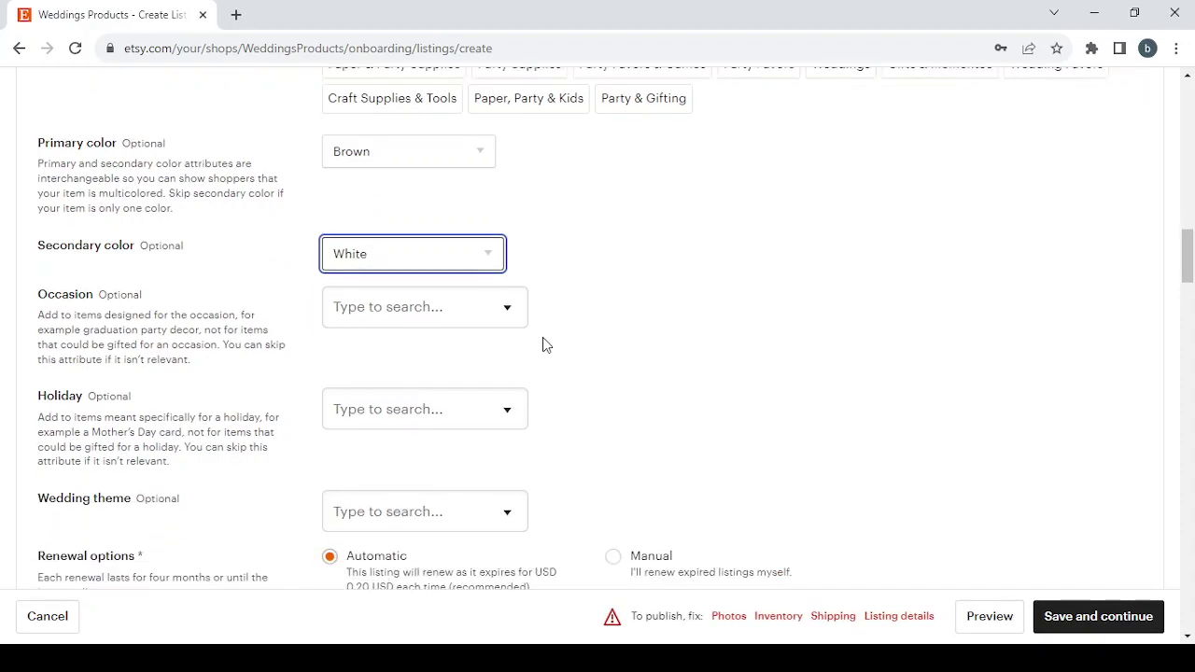
left_click(419, 289)
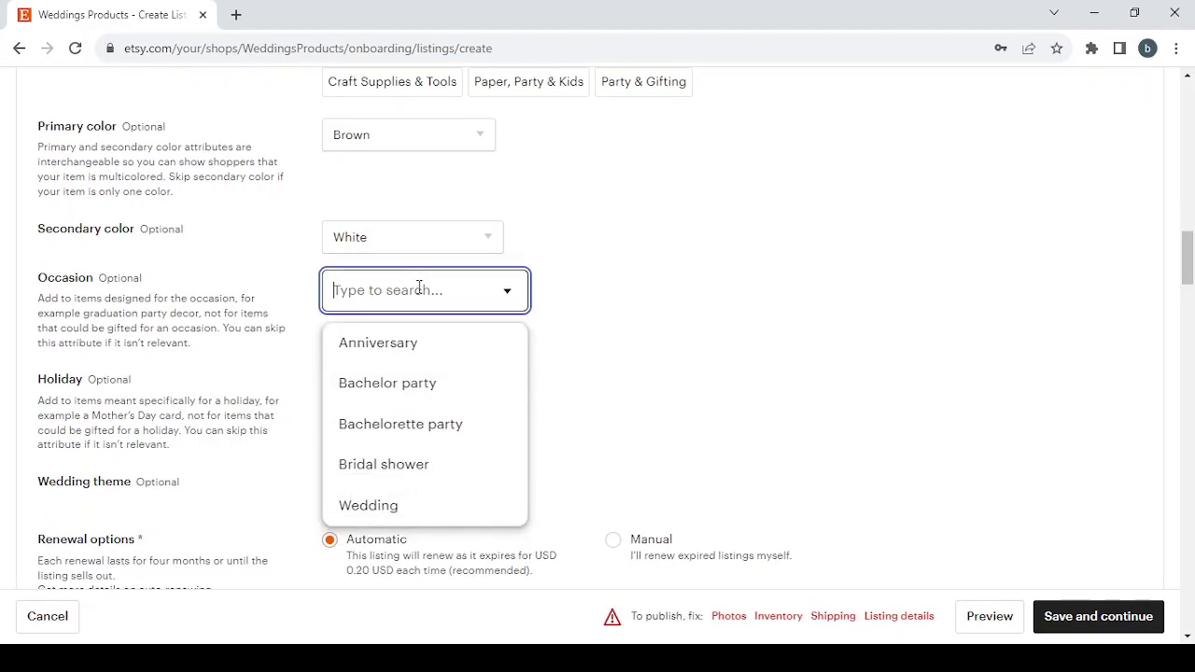
left_click(448, 499)
scroll(541, 342, "down", 1)
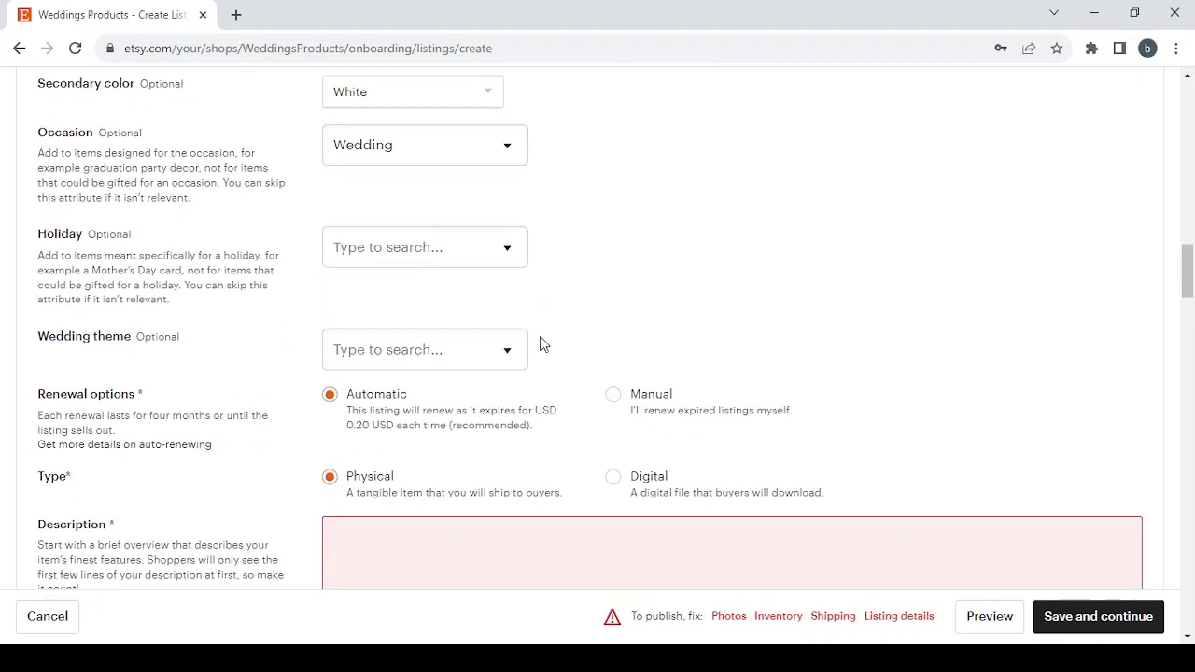
left_click(406, 252)
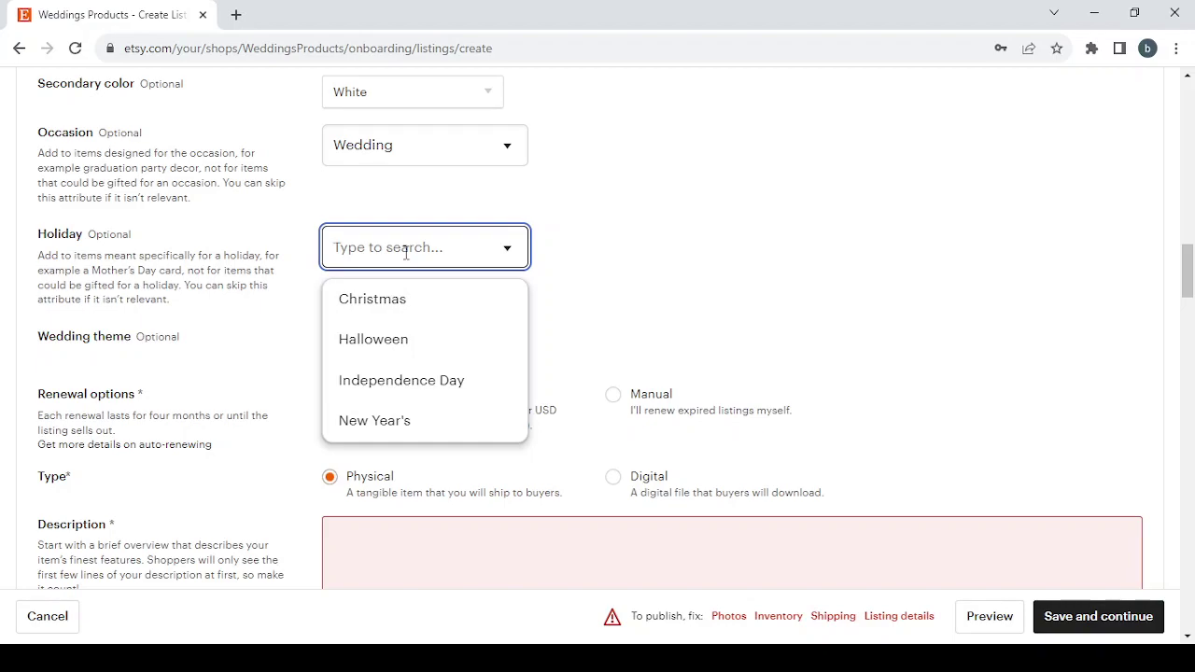
left_click(582, 269)
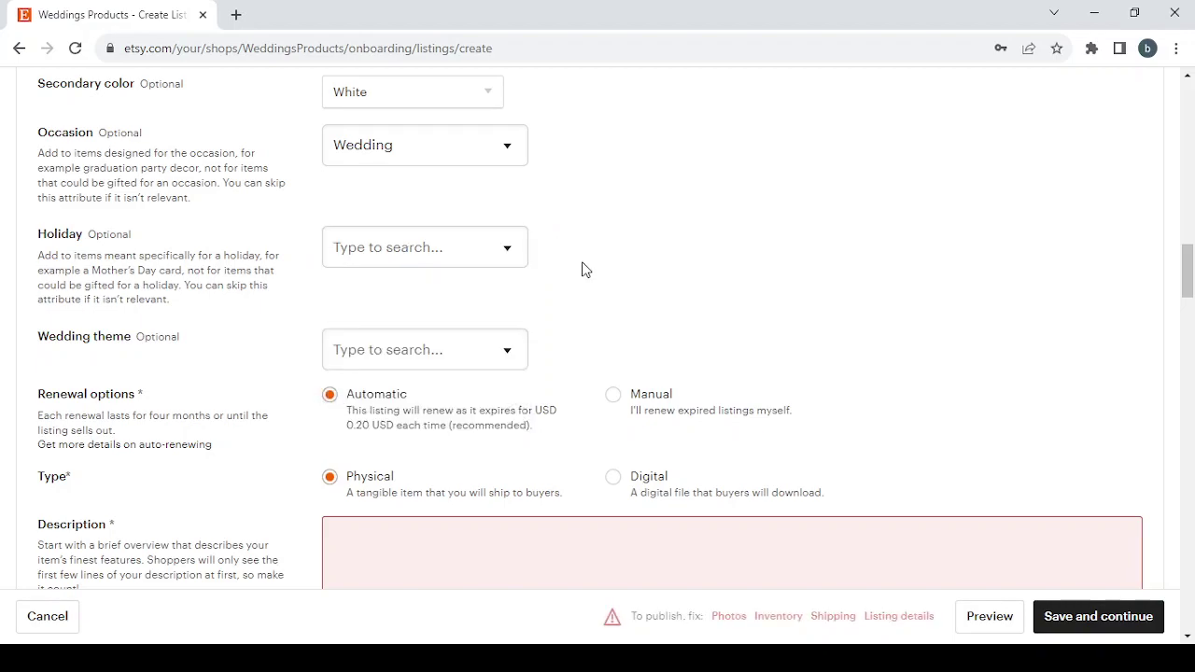
Set the wedding theme to Classic and choose Manual as the listing's renewal option.
scroll(581, 269, "down", 1)
left_click(396, 273)
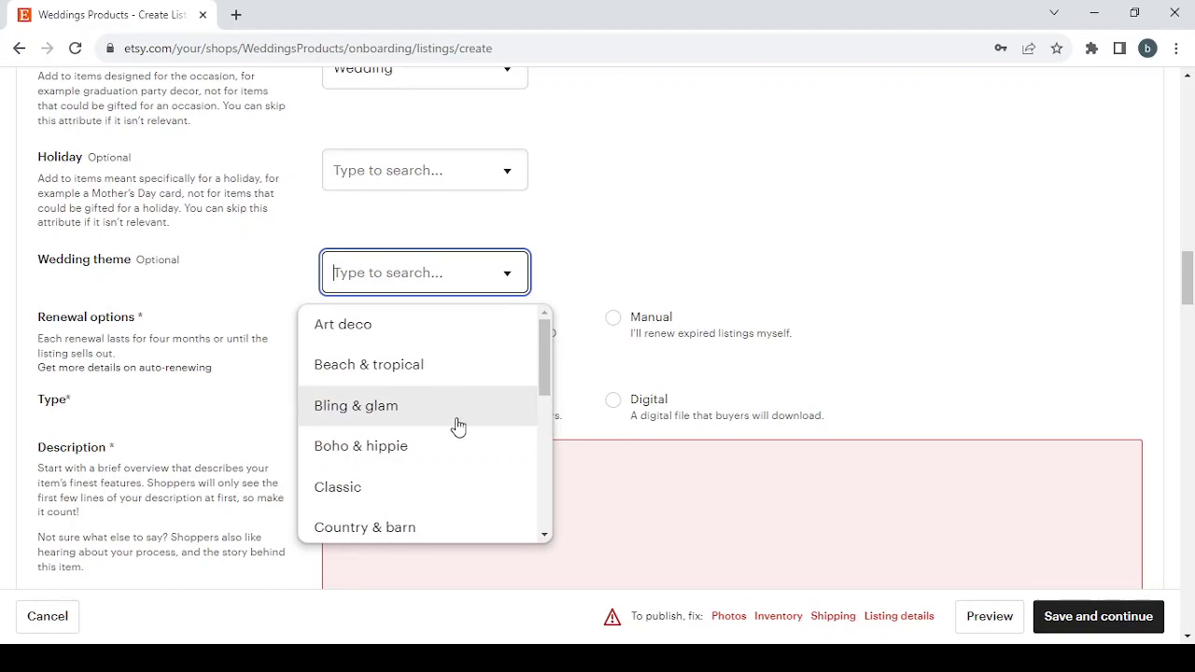
left_click(430, 496)
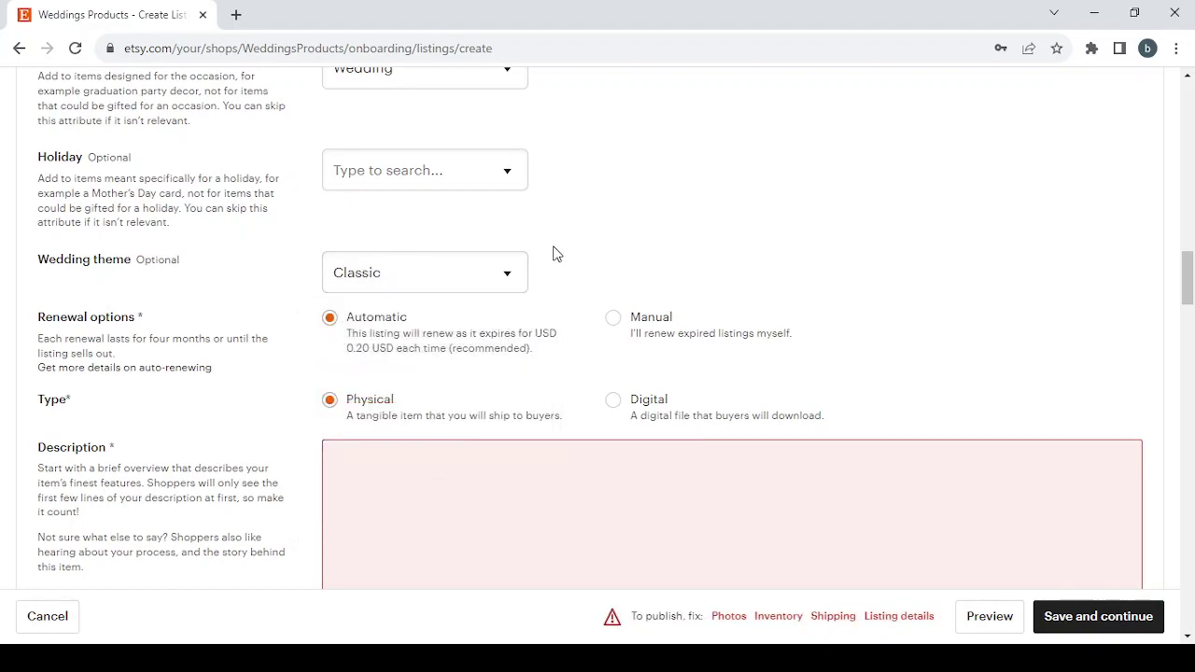
scroll(551, 253, "down", 1)
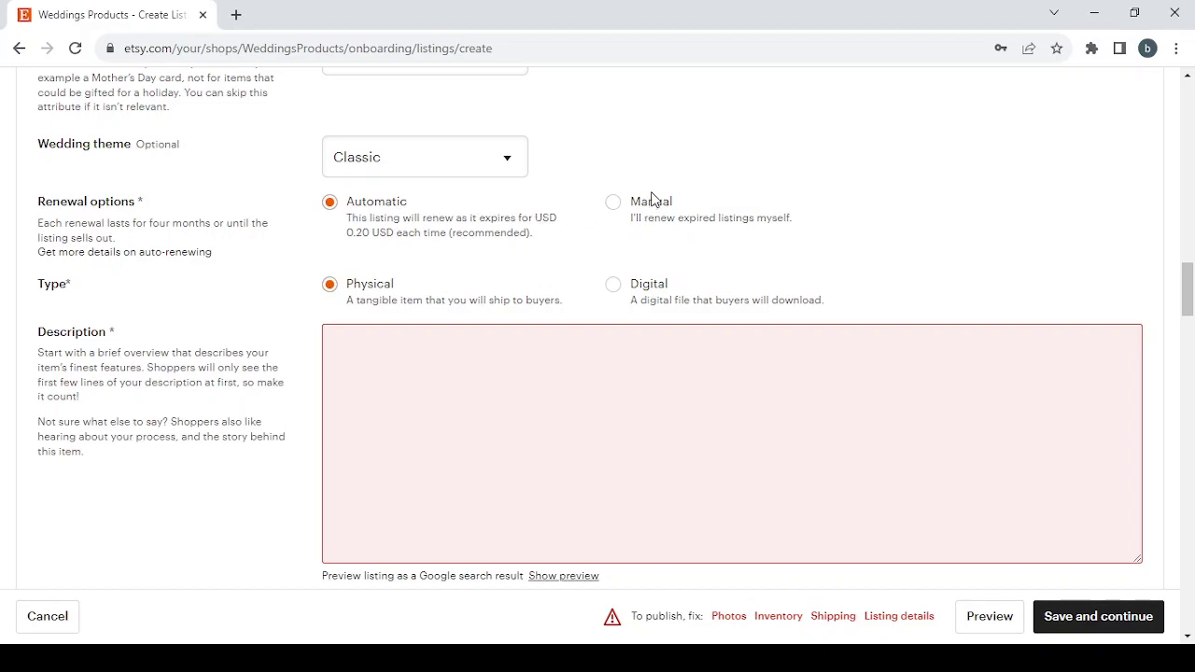
left_click(614, 205)
Look at the description field and the form for a new production partner, closing the form without adding one.
left_click(462, 390)
scroll(341, 425, "down", 4)
scroll(342, 432, "down", 2)
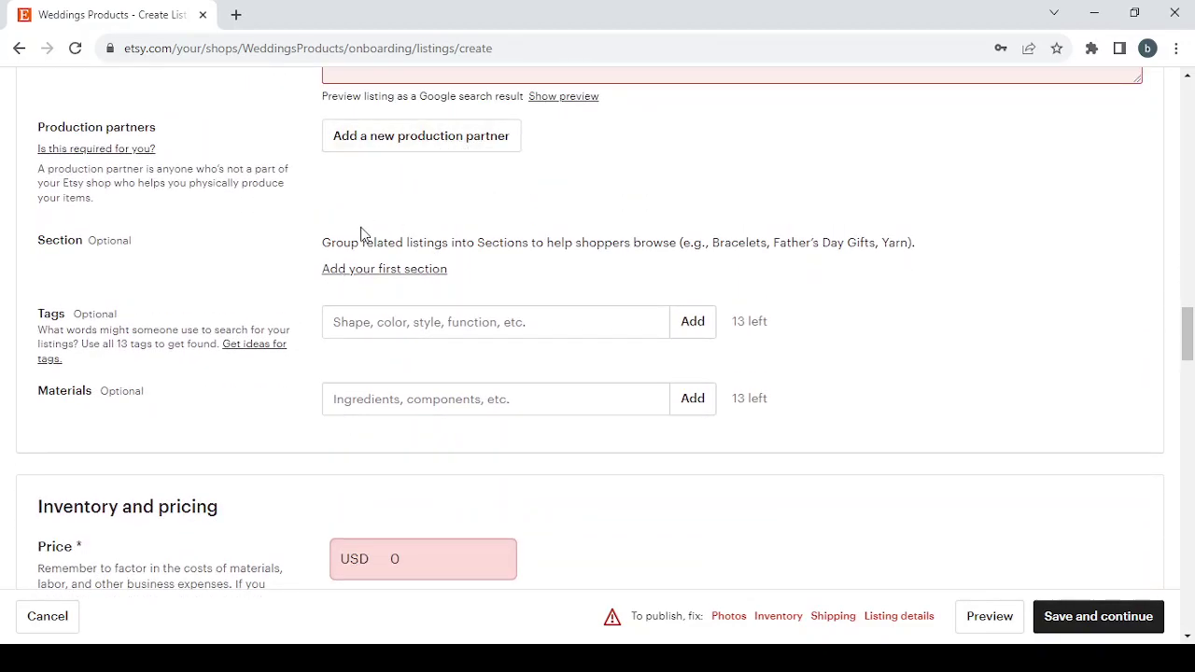
left_click(452, 150)
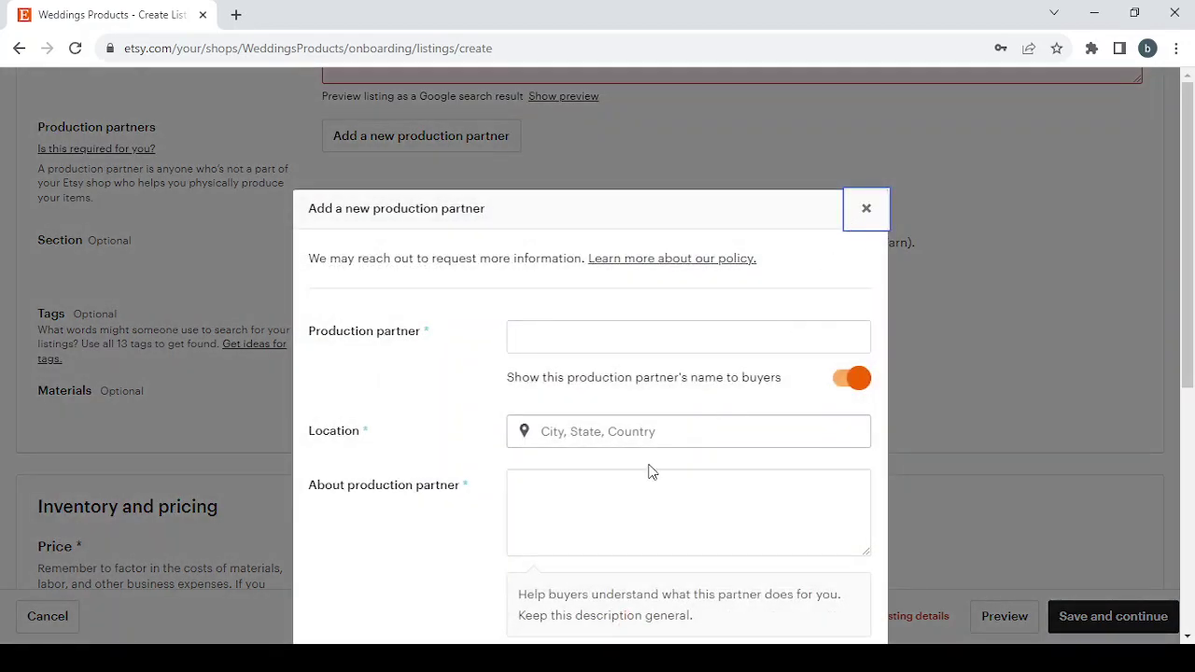
key("Escape")
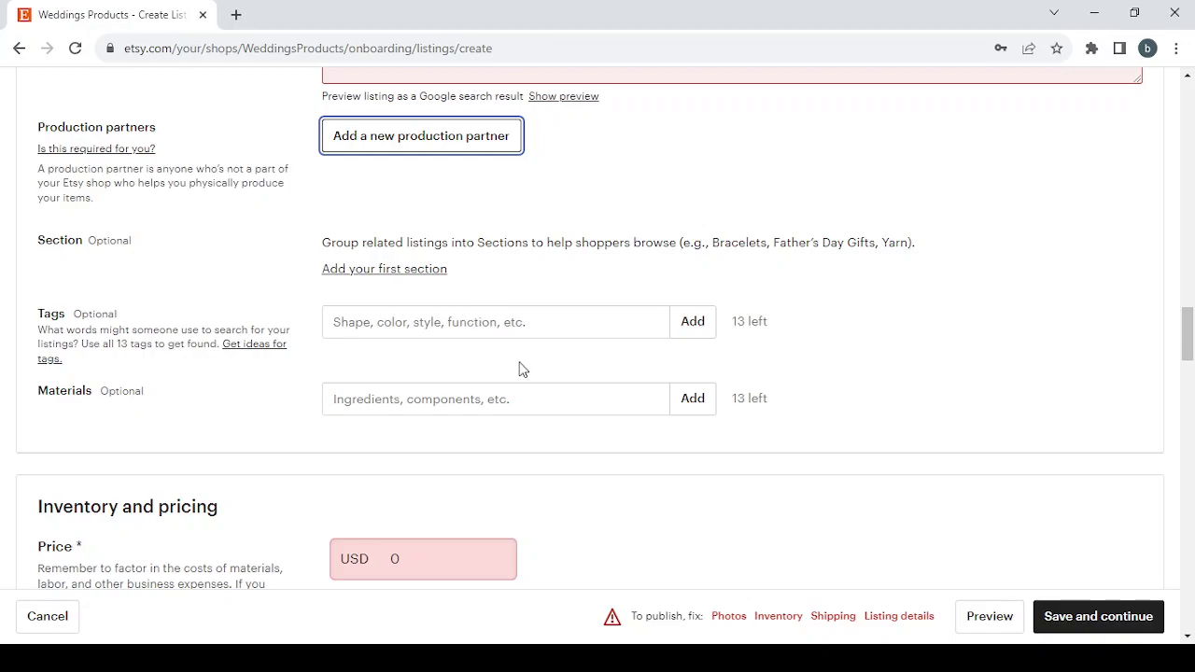
Review the inventory and pricing fields, the shipping fields including processing time, and the returns and exchanges policy.
scroll(521, 369, "down", 4)
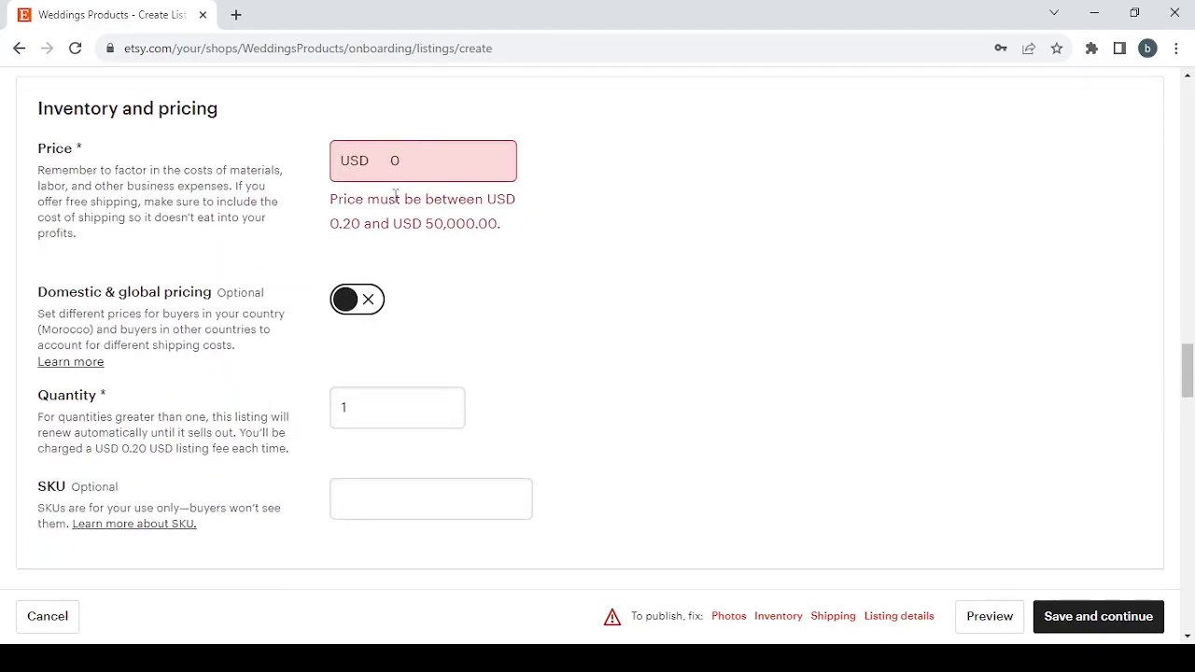
scroll(535, 388, "down", 12)
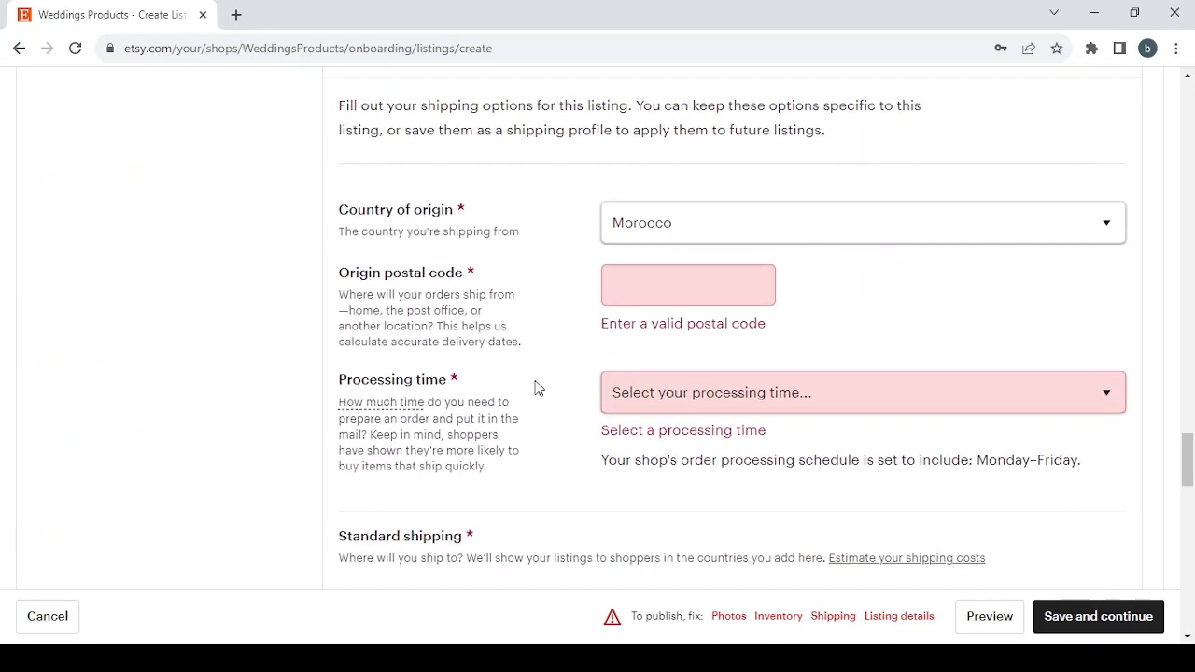
scroll(535, 388, "up", 2)
scroll(667, 365, "down", 3)
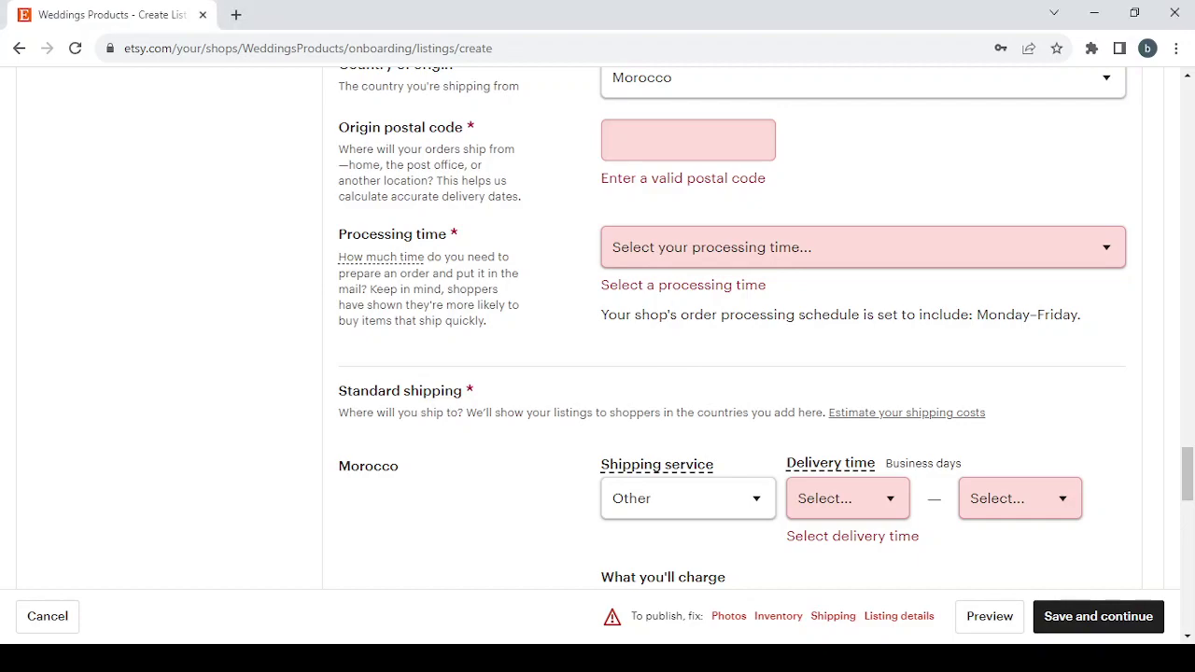
left_click(808, 261)
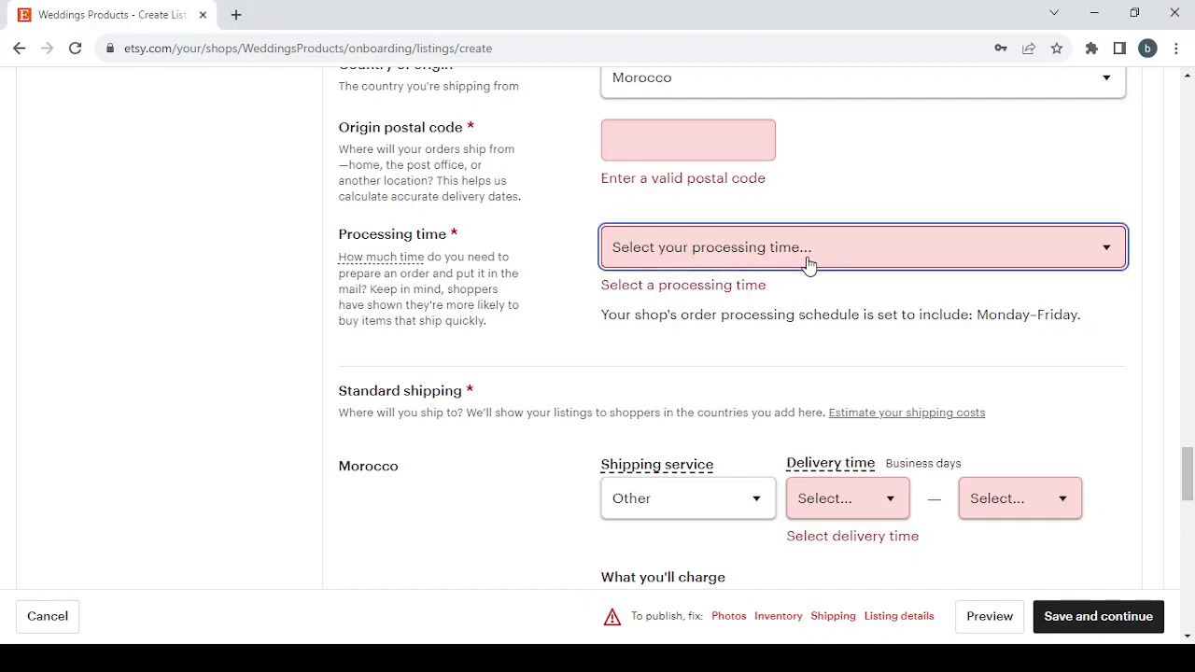
left_click(766, 365)
scroll(542, 382, "down", 10)
scroll(544, 384, "down", 2)
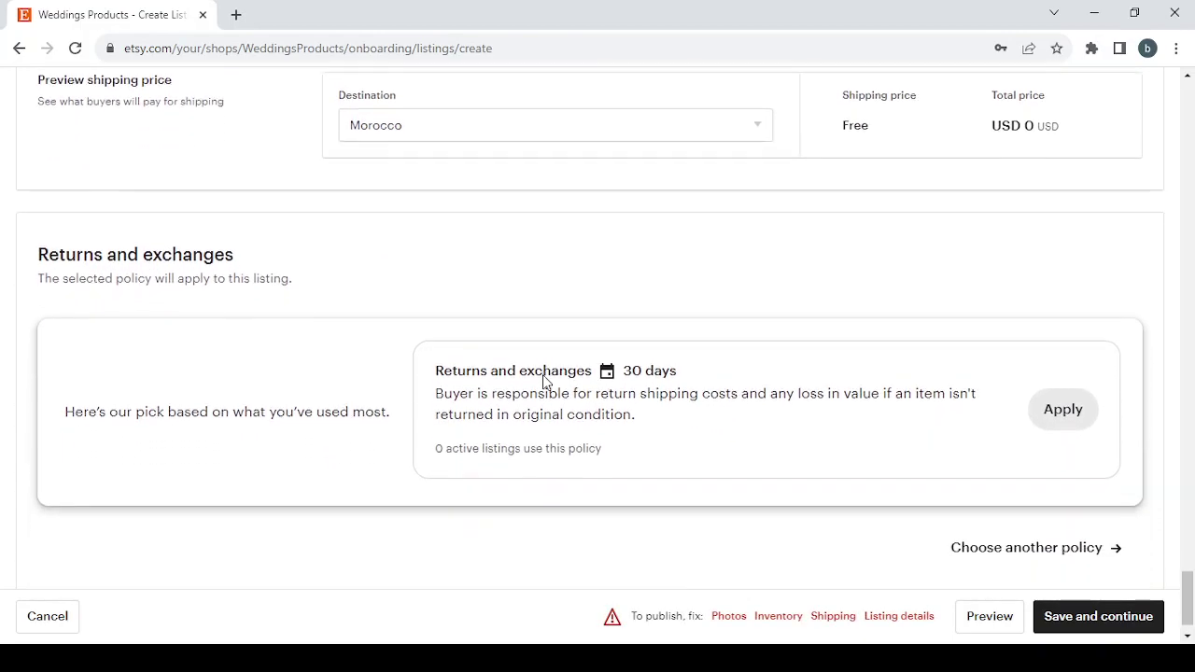